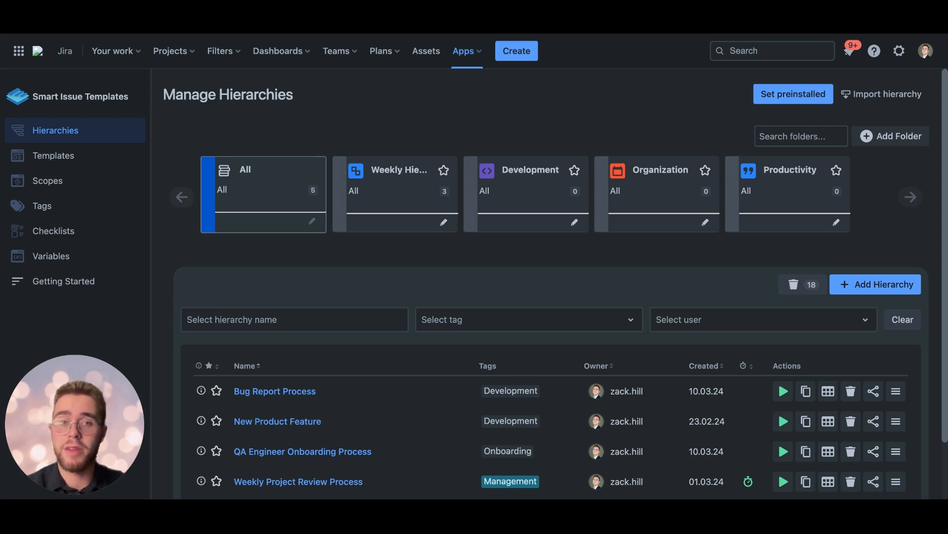
Step: Look through the preinstalled hierarchies offered by department, and close the dialog without creating any
left_click(786, 97)
left_click(402, 229)
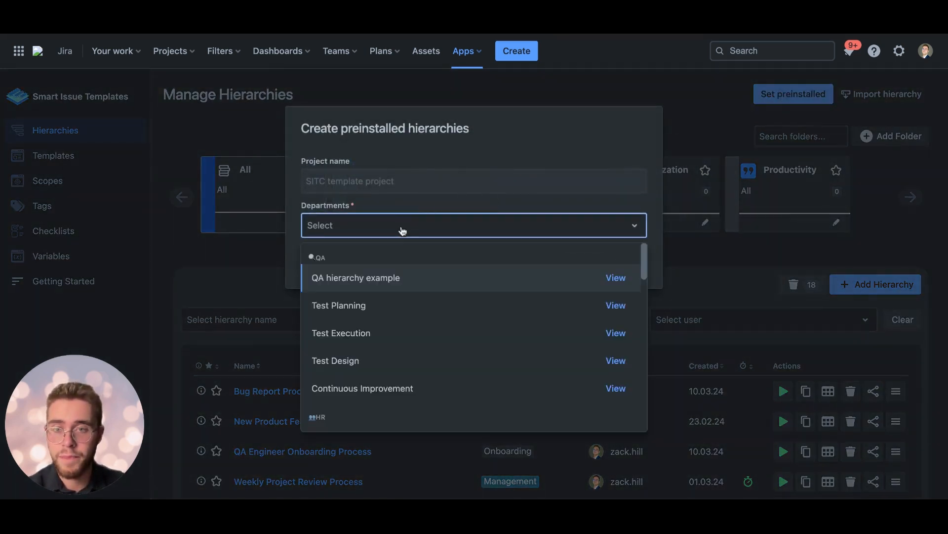
scroll(388, 393, "down", 10)
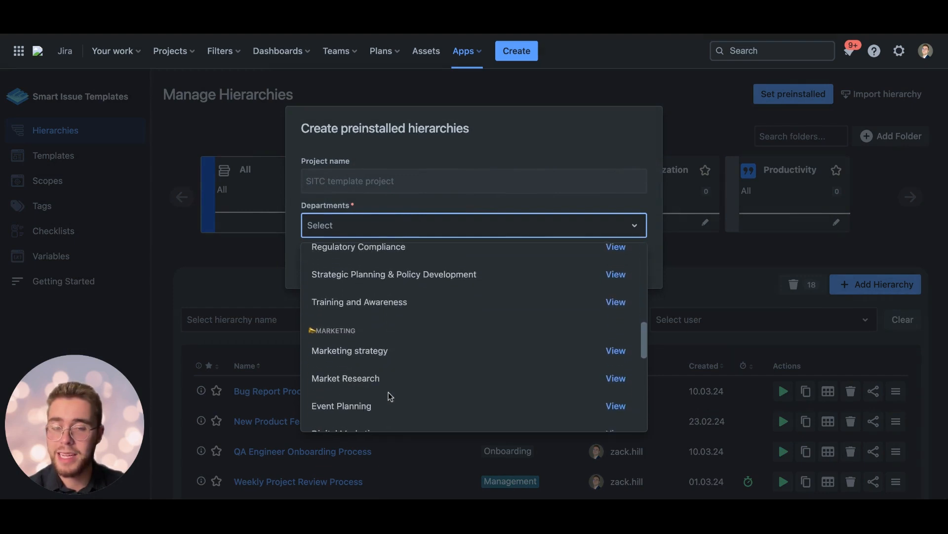
scroll(389, 392, "down", 5)
left_click(447, 227)
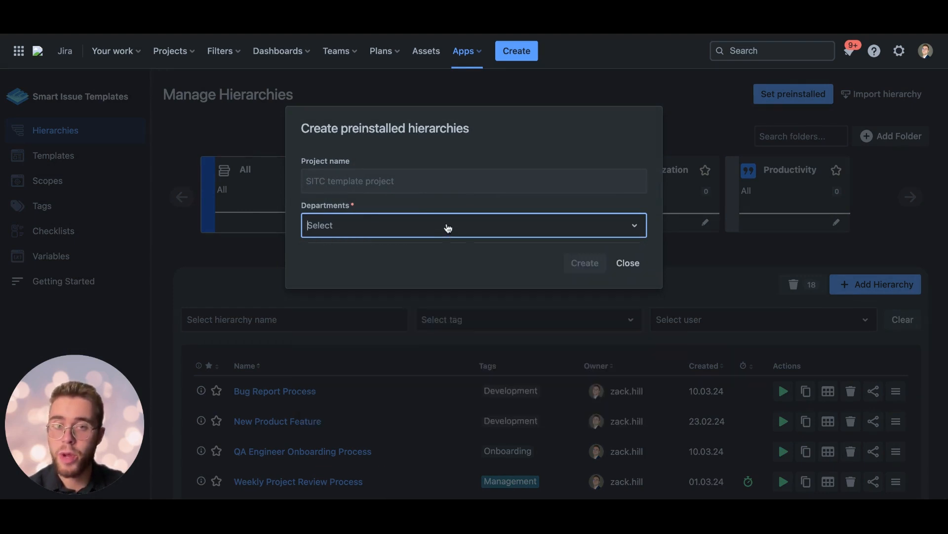
left_click(627, 263)
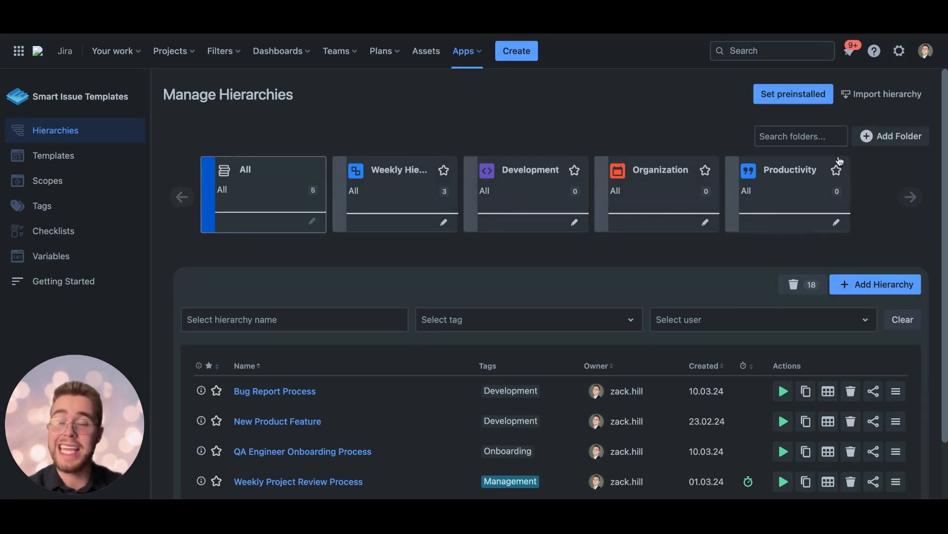
Step: View the file upload stage of the hierarchy import, and cancel it without choosing a file
left_click(863, 97)
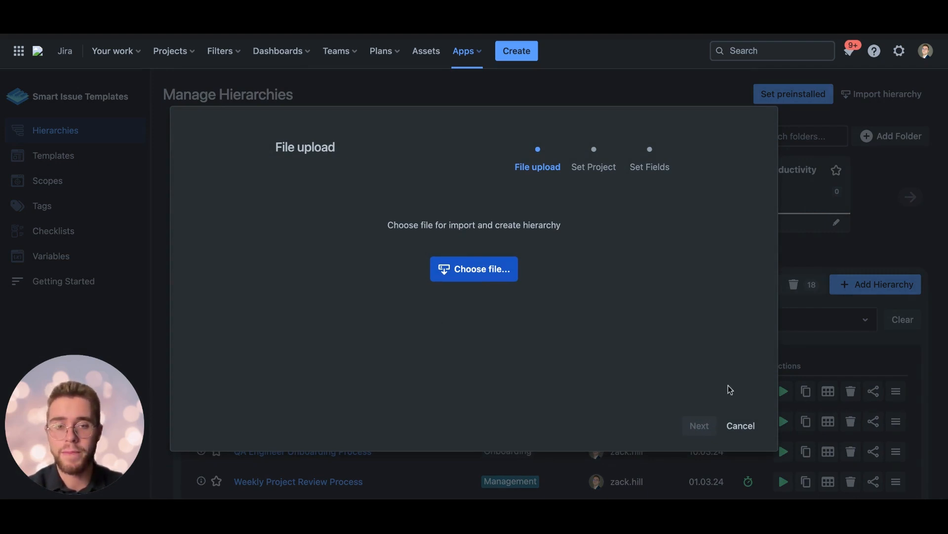
left_click(740, 426)
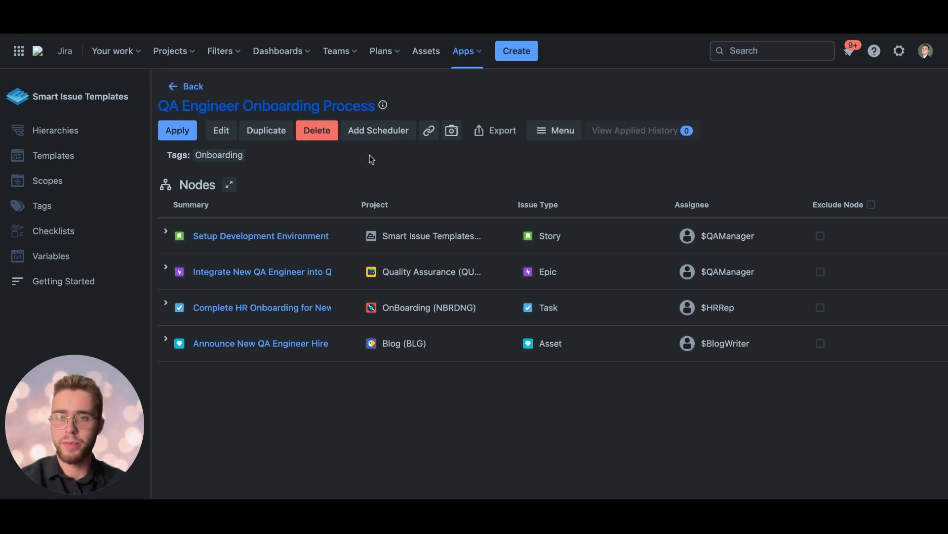
Step: Edit the QA Engineer Onboarding Process hierarchy, choosing different default users for the QAEngineer and QAManager variables
left_click(222, 136)
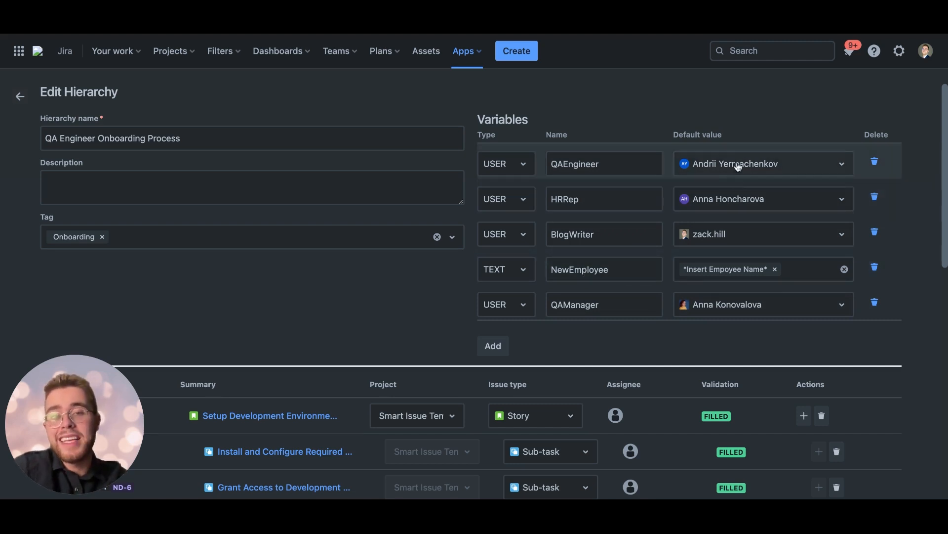
left_click(714, 165)
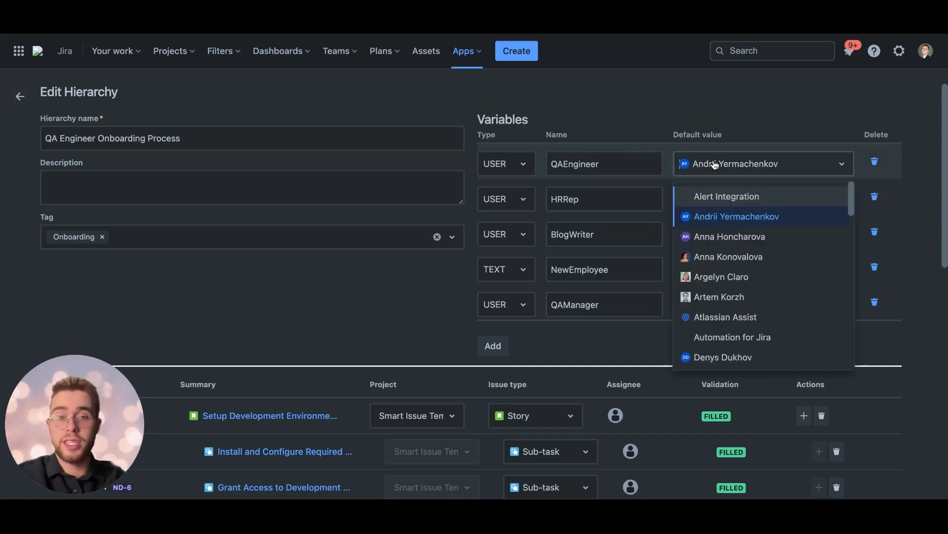
left_click(711, 258)
left_click(721, 310)
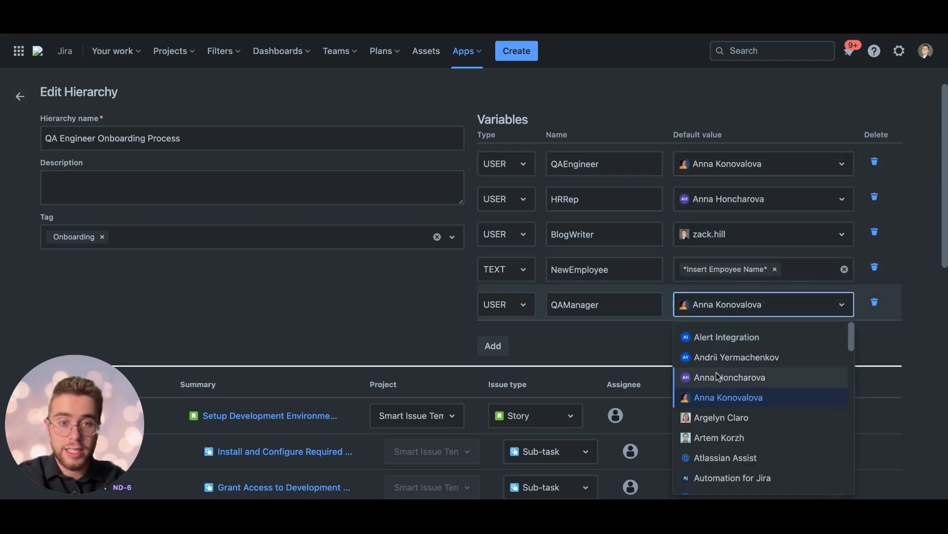
left_click(736, 357)
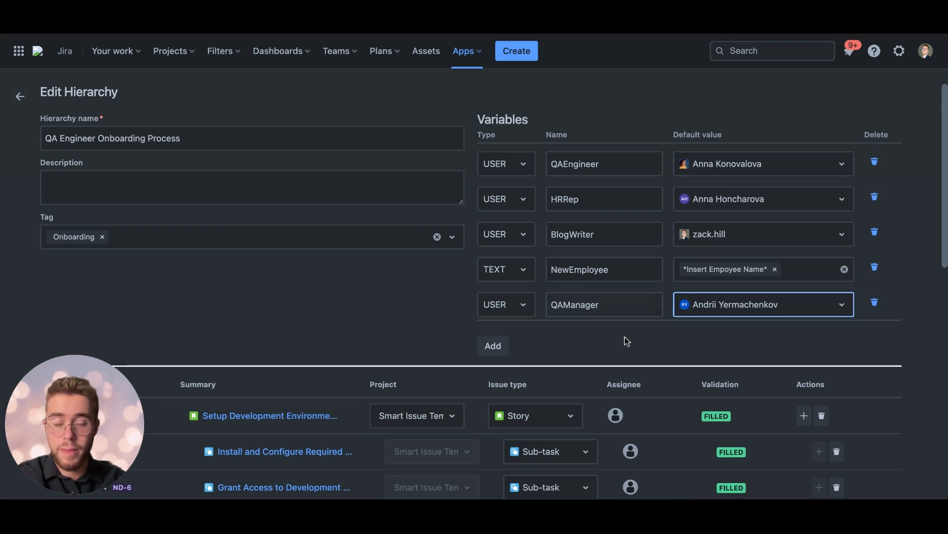
left_click(711, 343)
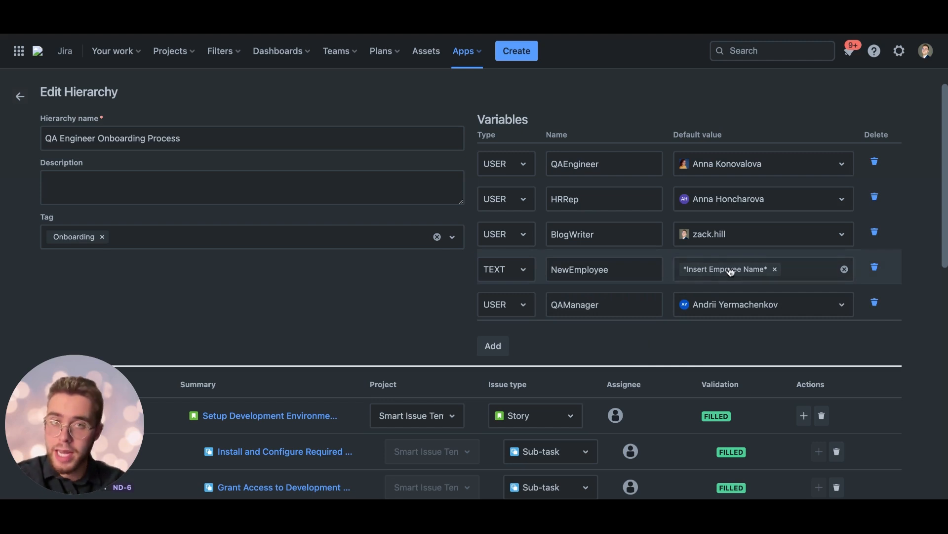
Step: Review the hierarchy's name, its variables and the list of issue nodes beneath them
left_click_drag(44, 138, 175, 143)
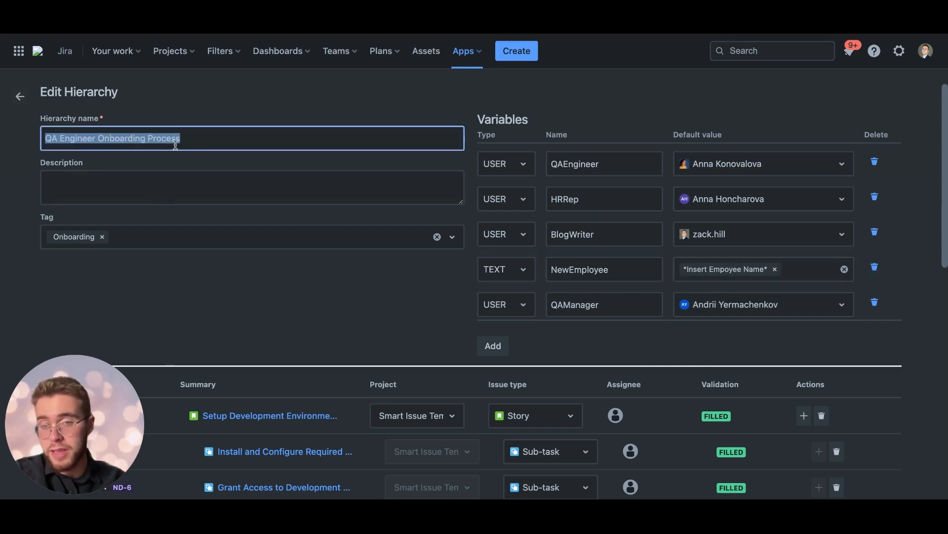
left_click(290, 274)
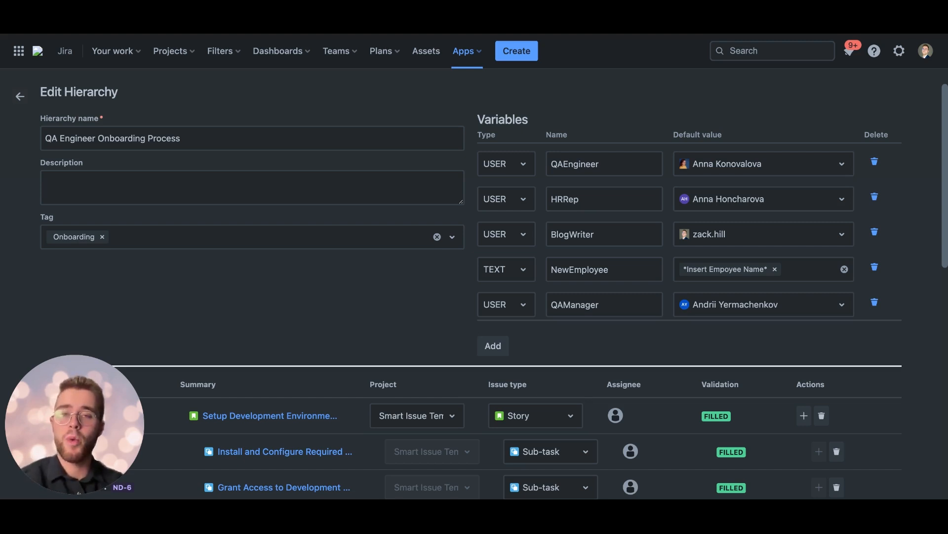
scroll(475, 291, "down", 10)
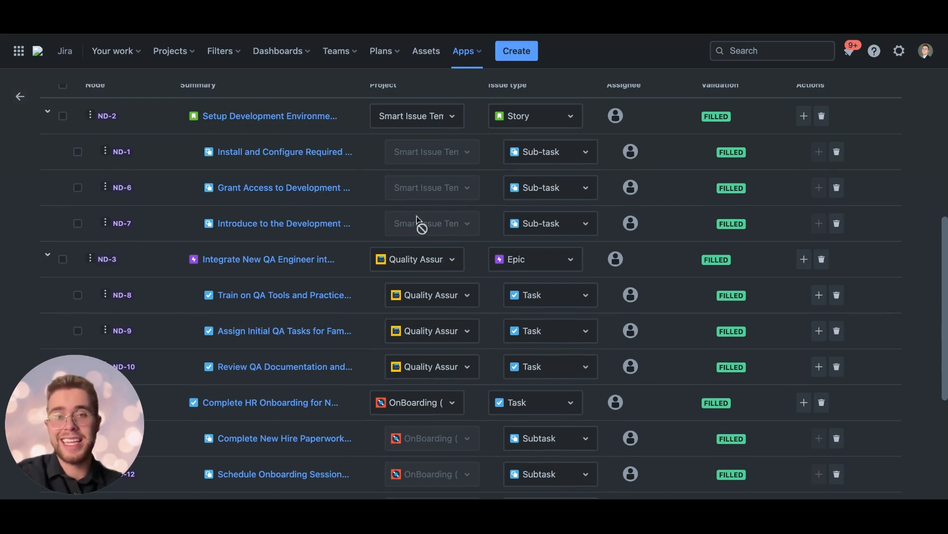
scroll(416, 215, "up", 8)
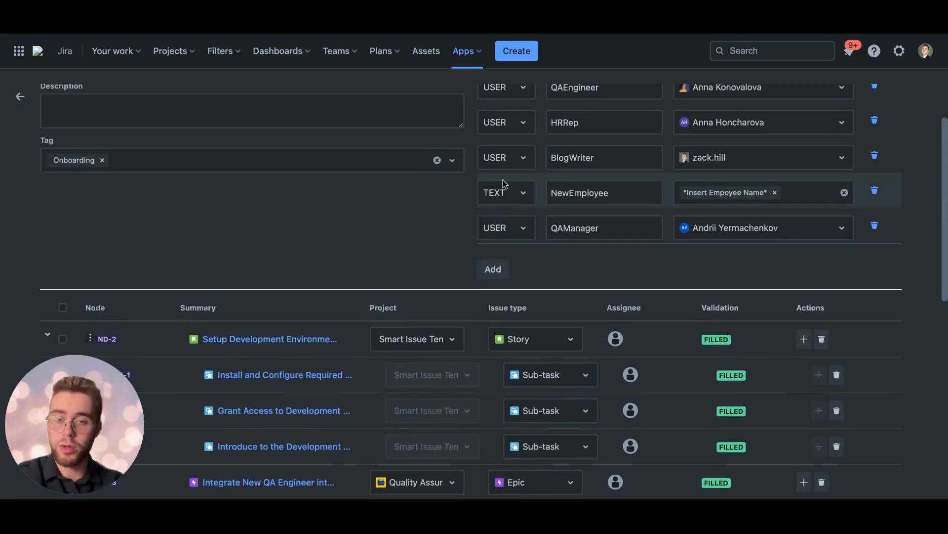
scroll(431, 251, "down", 2)
scroll(642, 178, "up", 4)
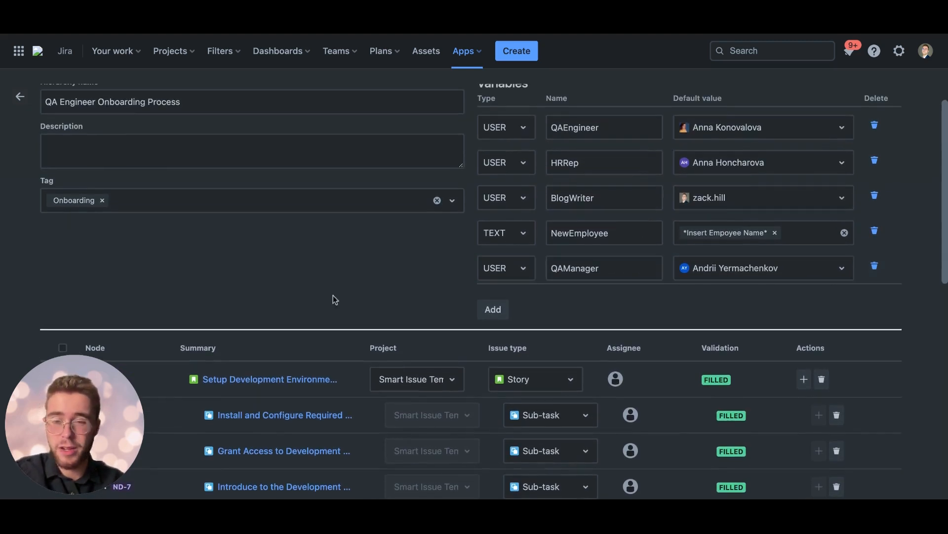
scroll(312, 300, "down", 4)
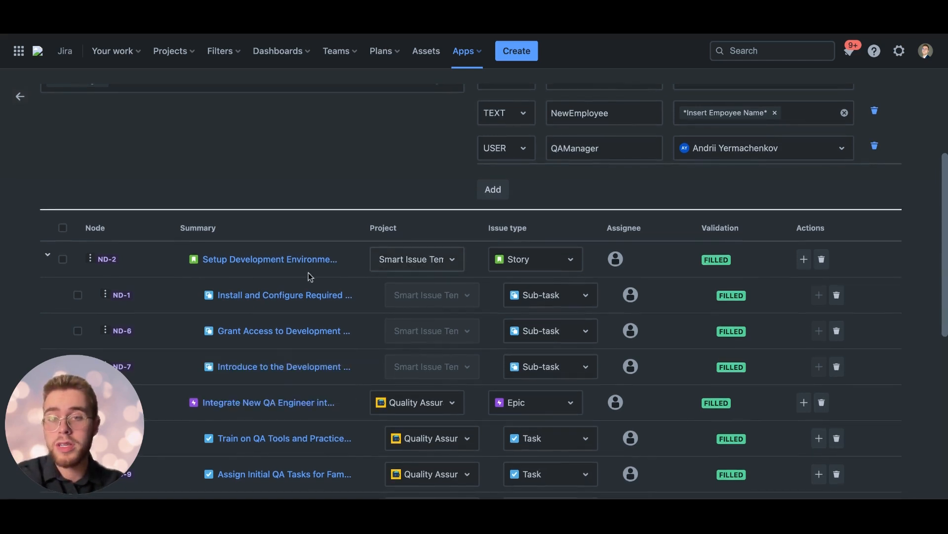
Step: Examine the assignees of the first nodes and the issue type and project choices for node ND-2, keeping its current settings
left_click(453, 261)
left_click(453, 260)
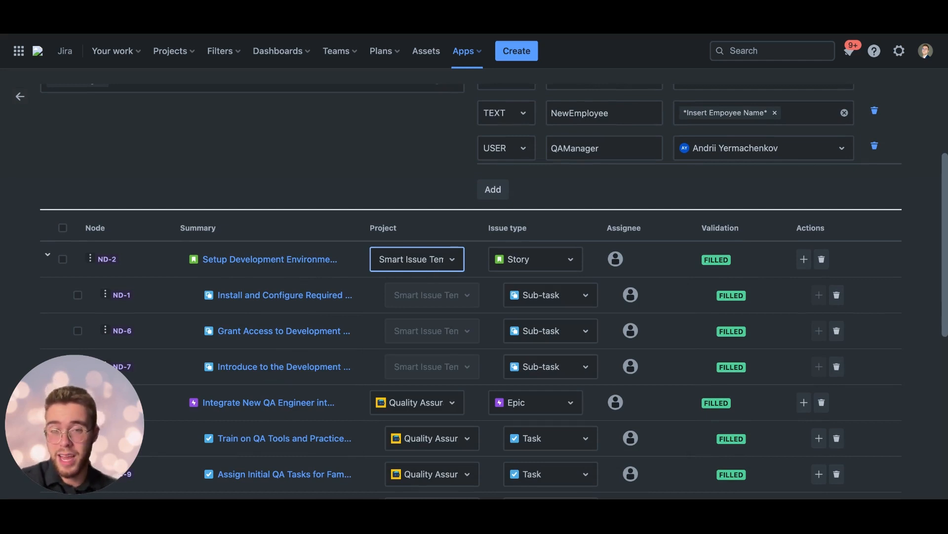
mouse_move(615, 262)
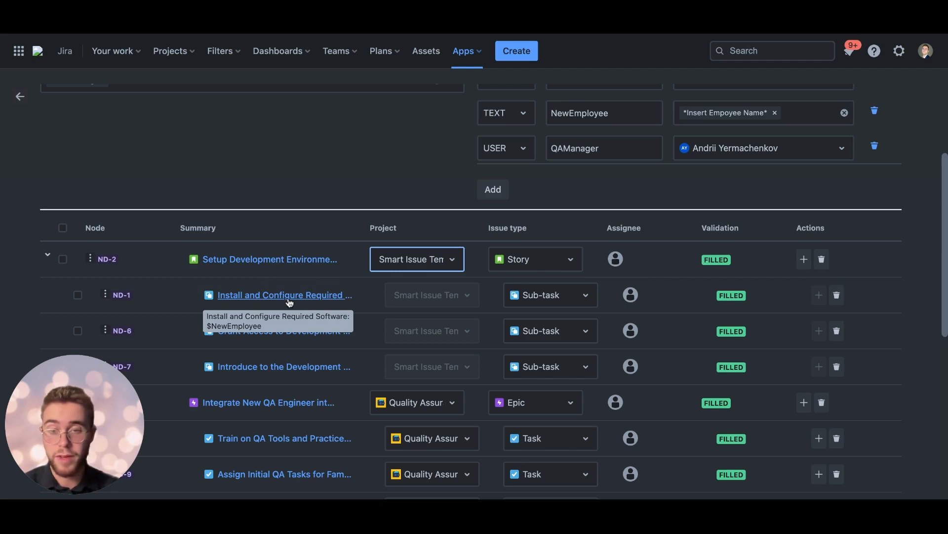
mouse_move(632, 332)
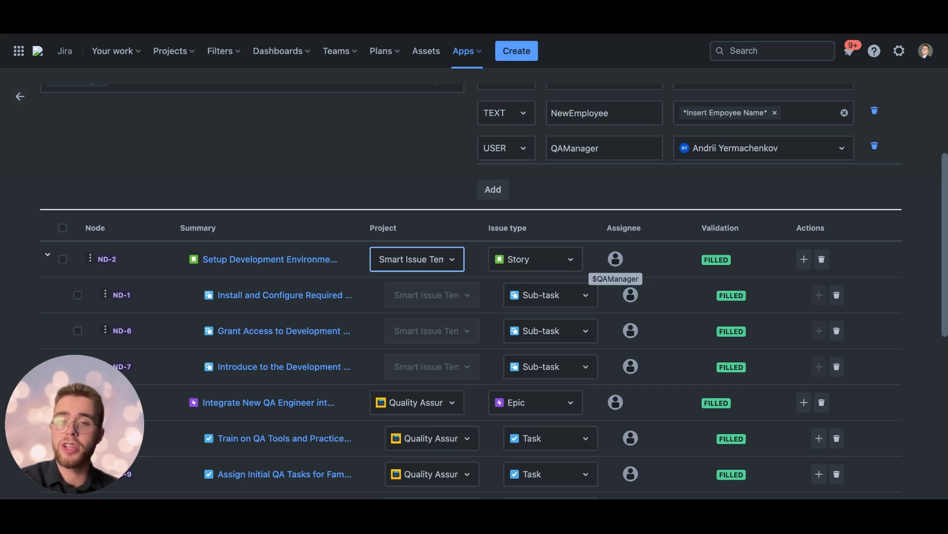
left_click(526, 262)
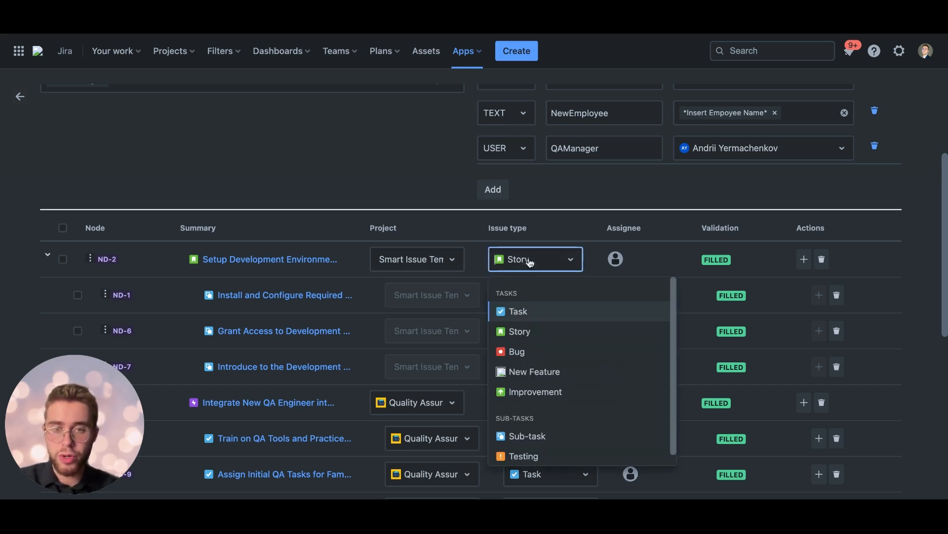
left_click(526, 270)
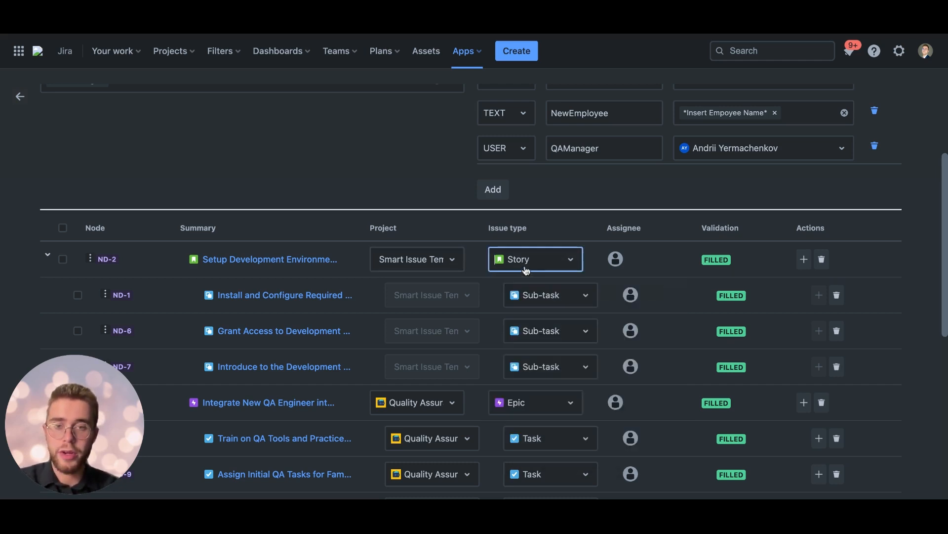
left_click(462, 258)
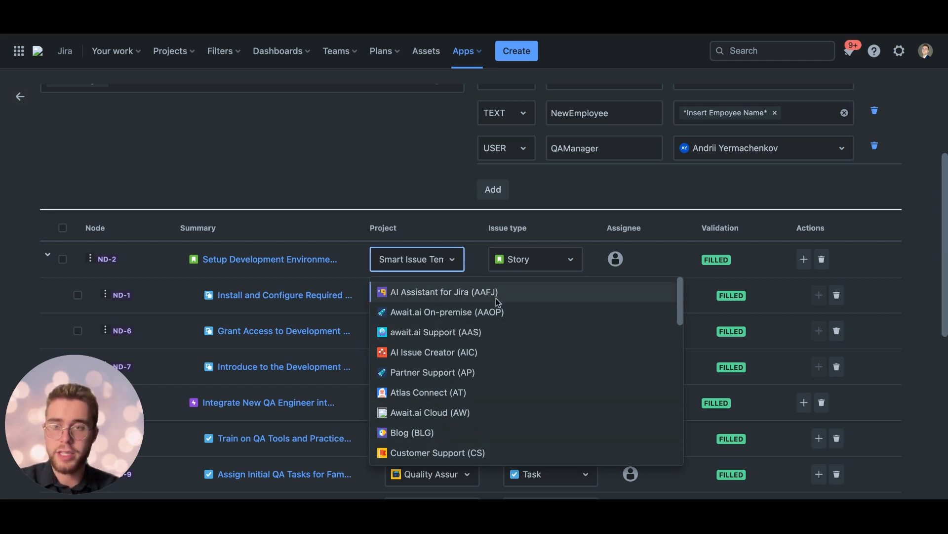
left_click(454, 265)
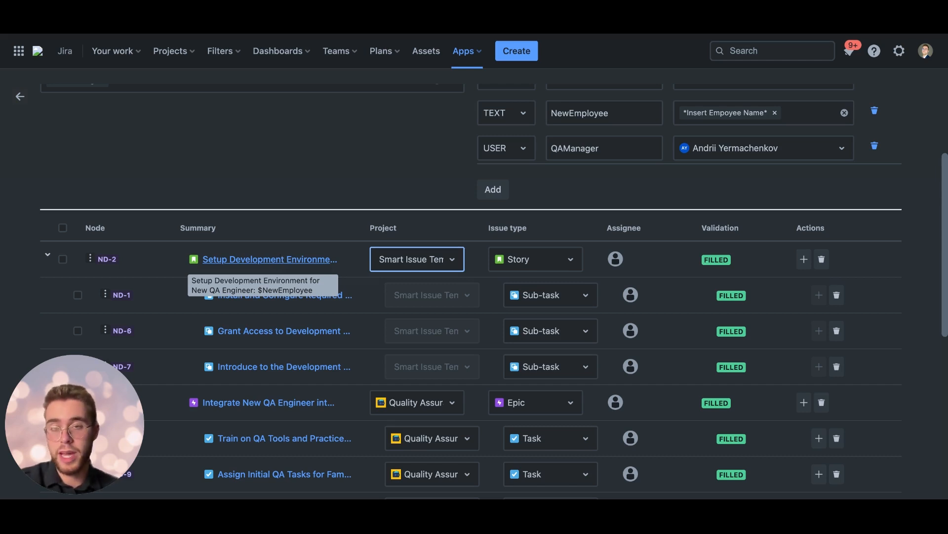
Step: Open node ND-2, show its empty optional fields and review the summary, description, assignee and other fields
left_click(262, 260)
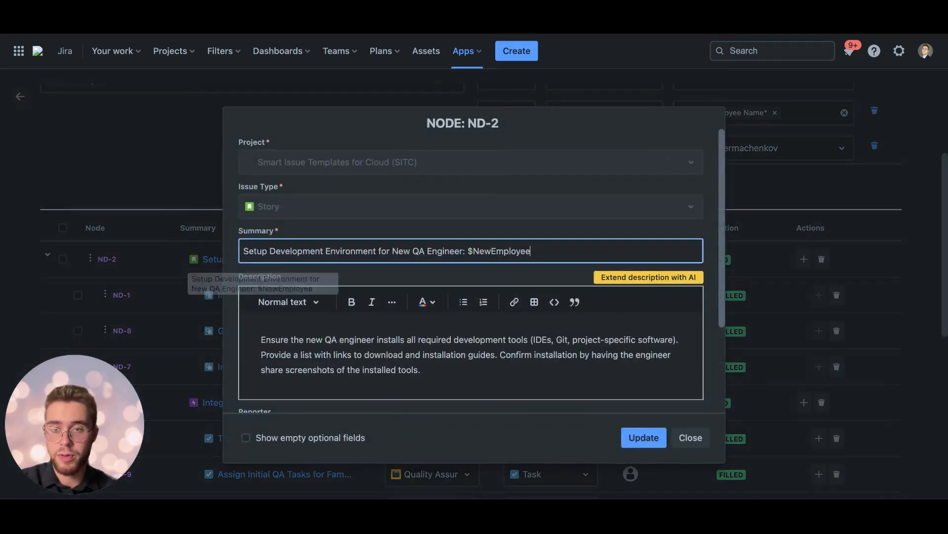
scroll(333, 337, "down", 1)
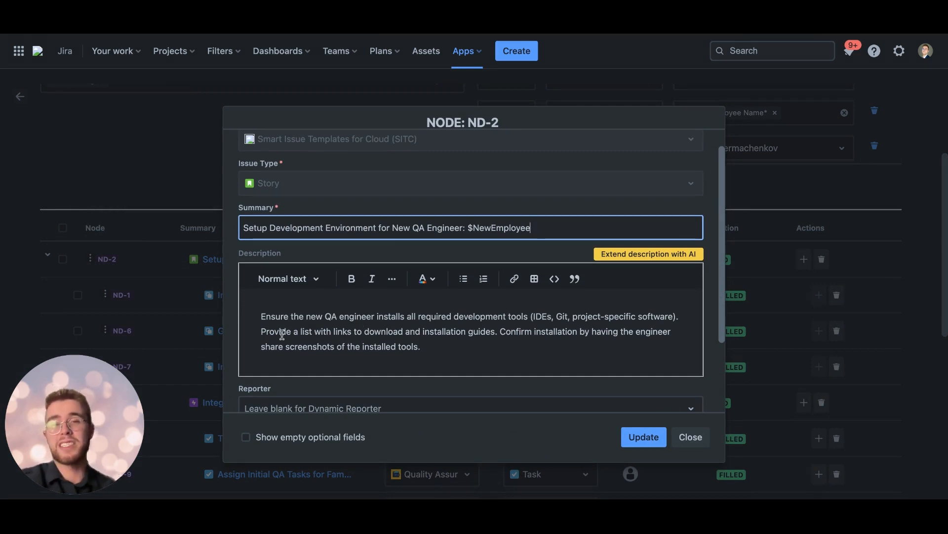
scroll(321, 345, "down", 3)
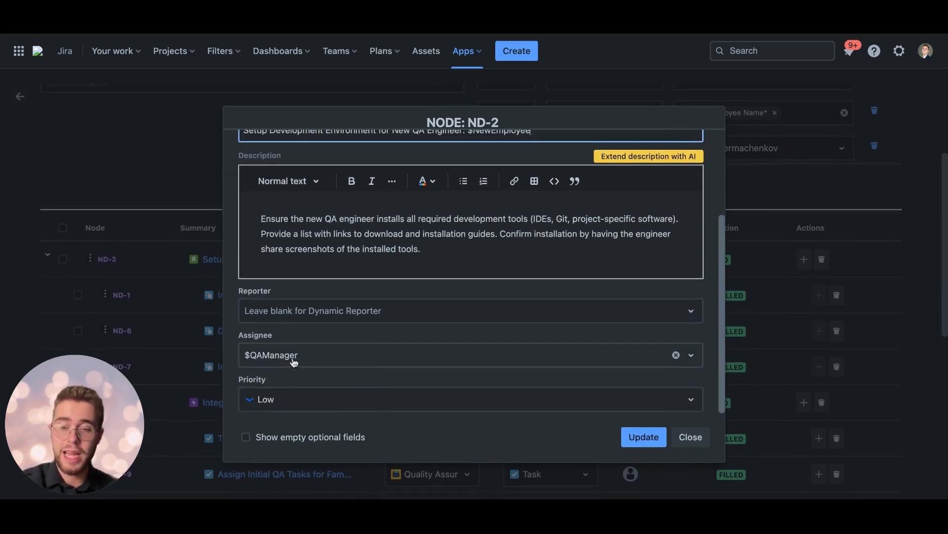
left_click(246, 437)
scroll(306, 366, "down", 1)
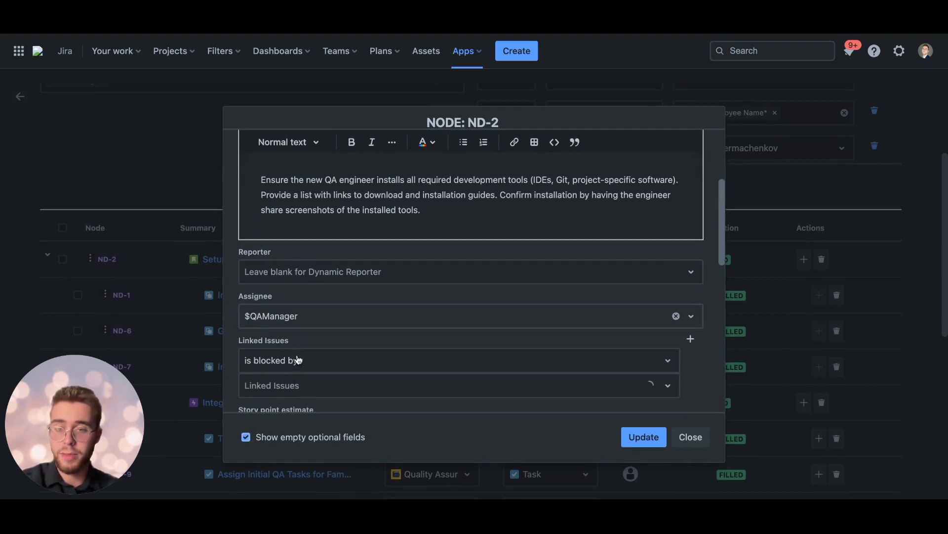
scroll(313, 328, "down", 3)
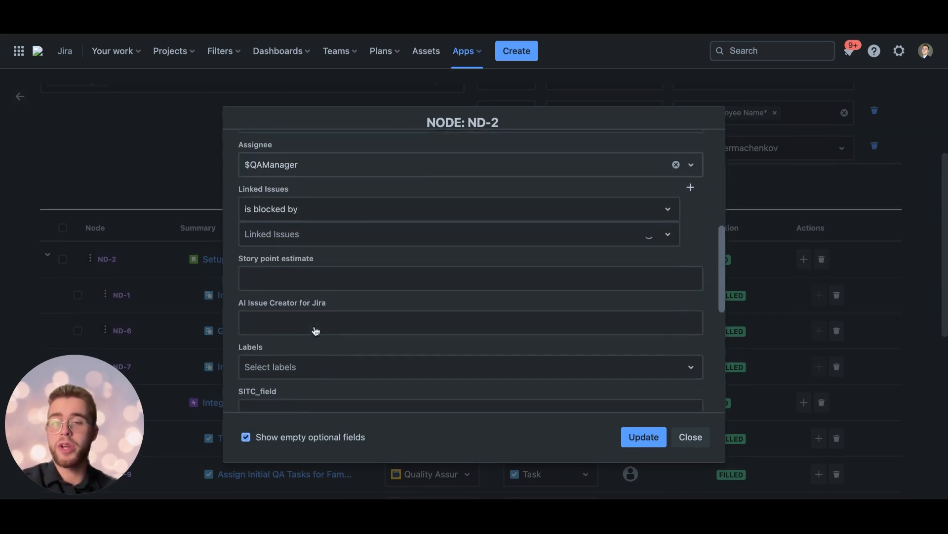
scroll(320, 304, "down", 5)
scroll(312, 323, "down", 1)
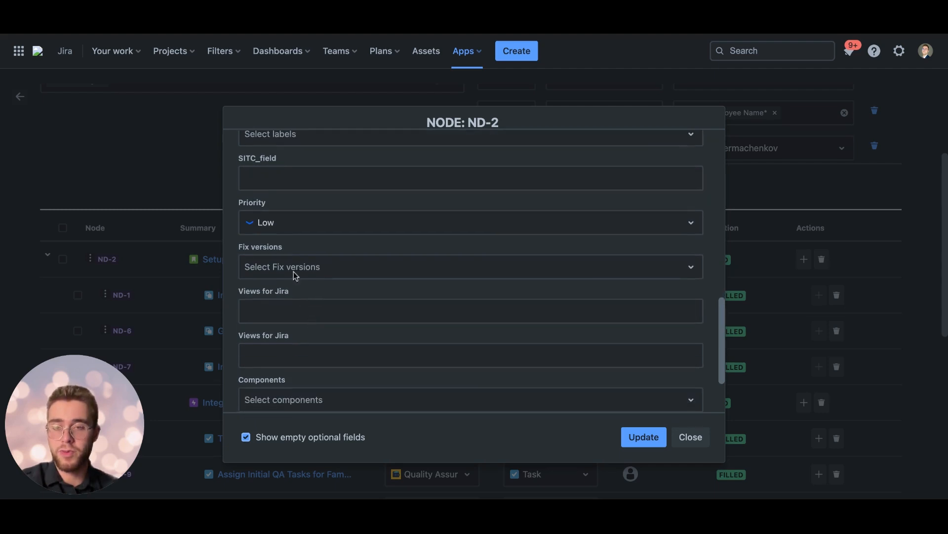
Step: Try setting node ND-2's priority to High, check its remaining fields and close the node without updating it
left_click(280, 232)
left_click(288, 274)
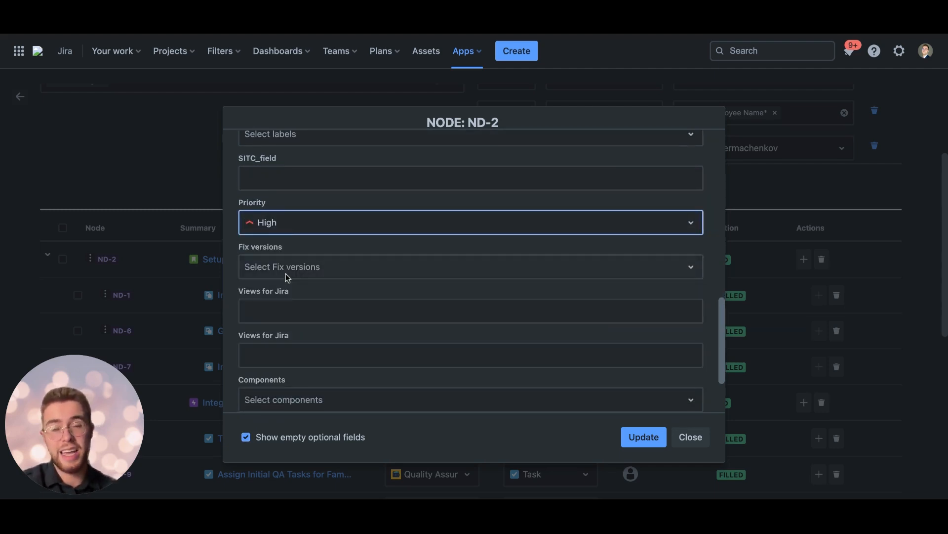
scroll(329, 263, "down", 2)
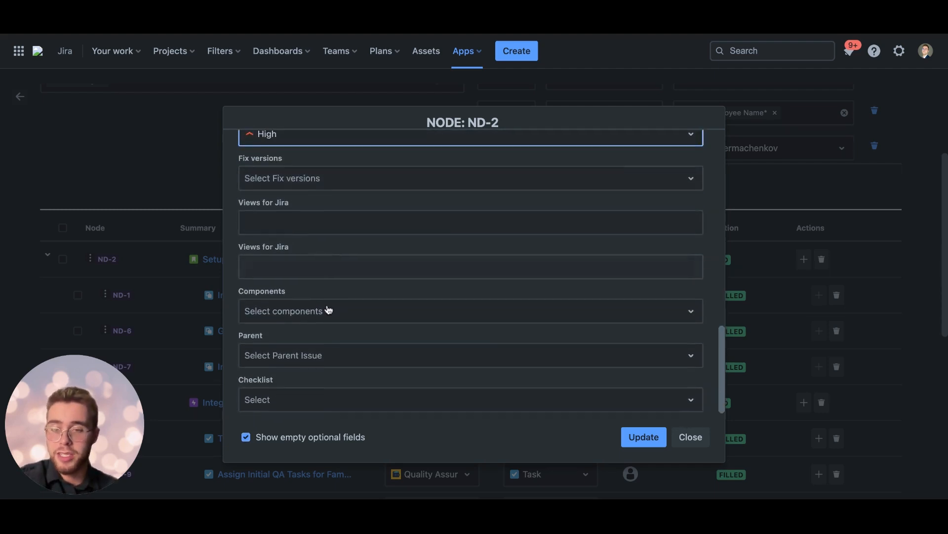
left_click(688, 443)
Step: Review the projects and issue types of the nodes from ND-2 through the HR onboarding and blog announcement nodes
scroll(393, 383, "down", 2)
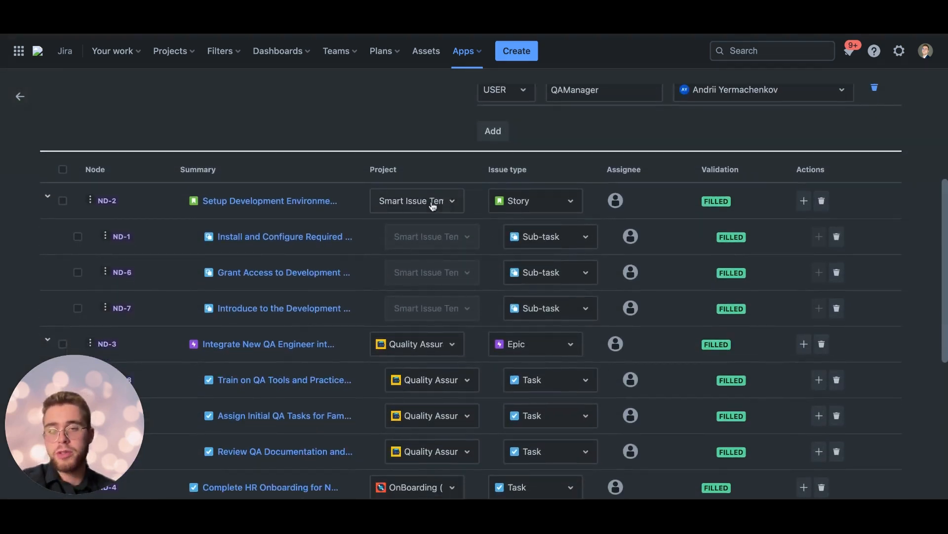
scroll(441, 249, "down", 3)
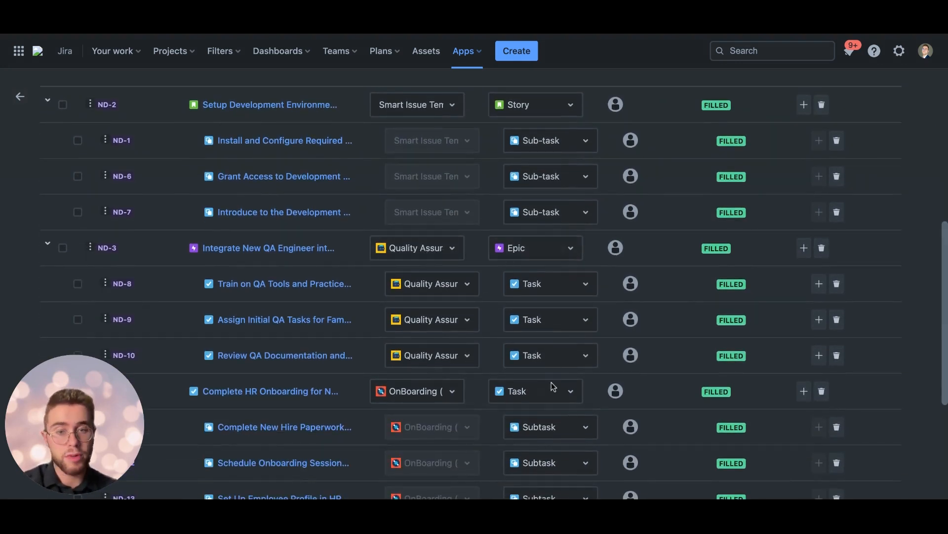
scroll(553, 387, "down", 2)
scroll(553, 387, "down", 1)
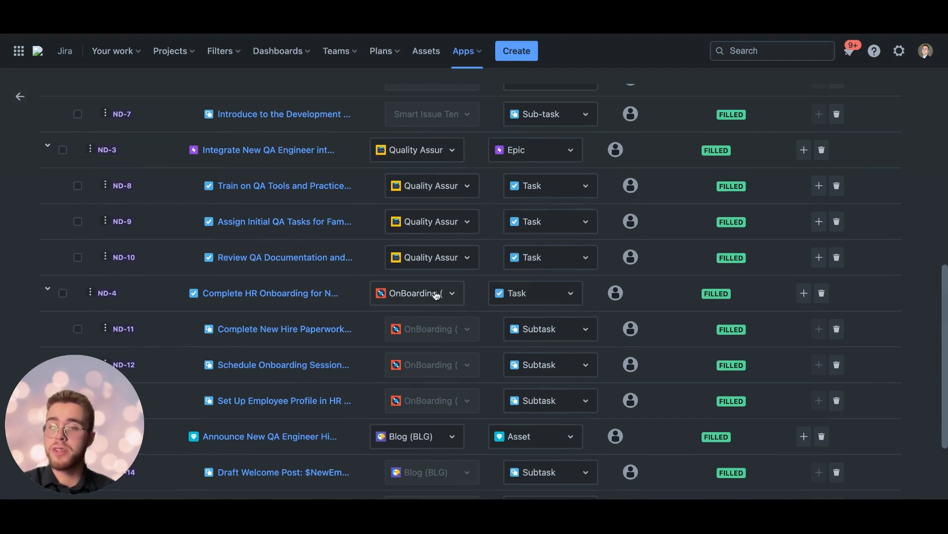
Step: Examine which variables are assigned to the blog, HR and QA nodes and review the hierarchy's variable definitions
scroll(546, 405, "down", 3)
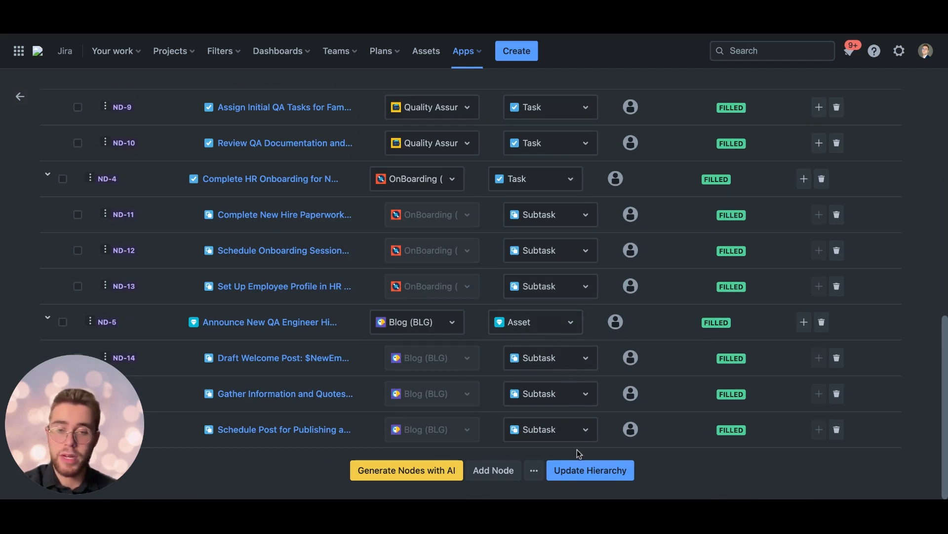
mouse_move(632, 434)
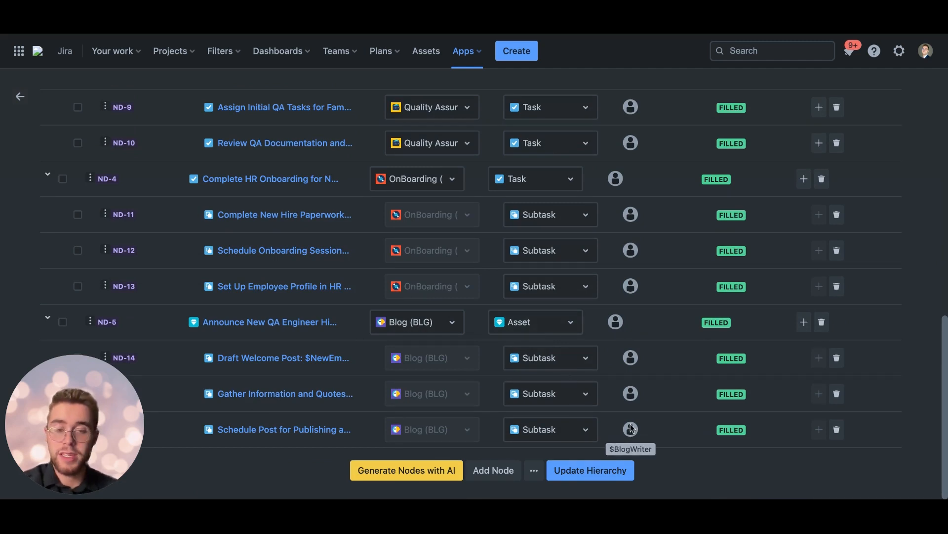
scroll(621, 318, "up", 1)
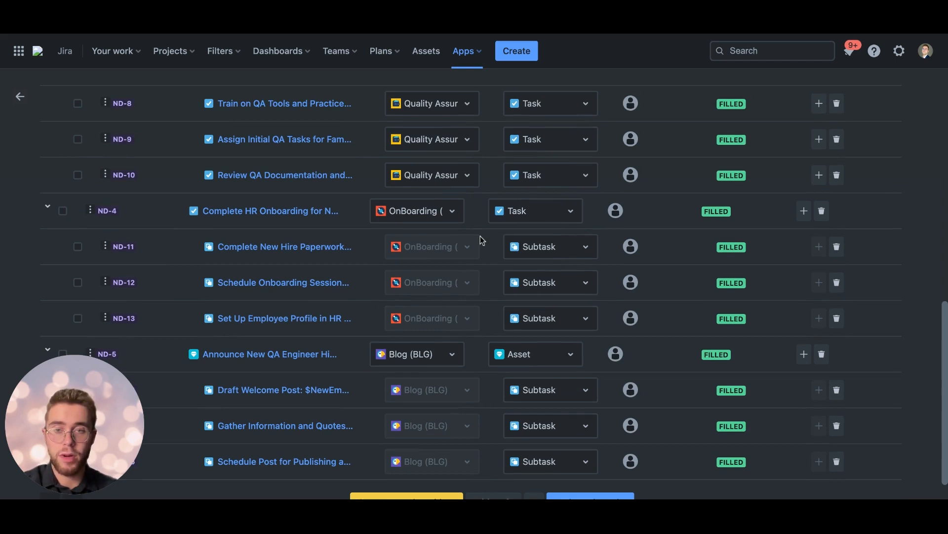
scroll(622, 254, "up", 1)
mouse_move(622, 252)
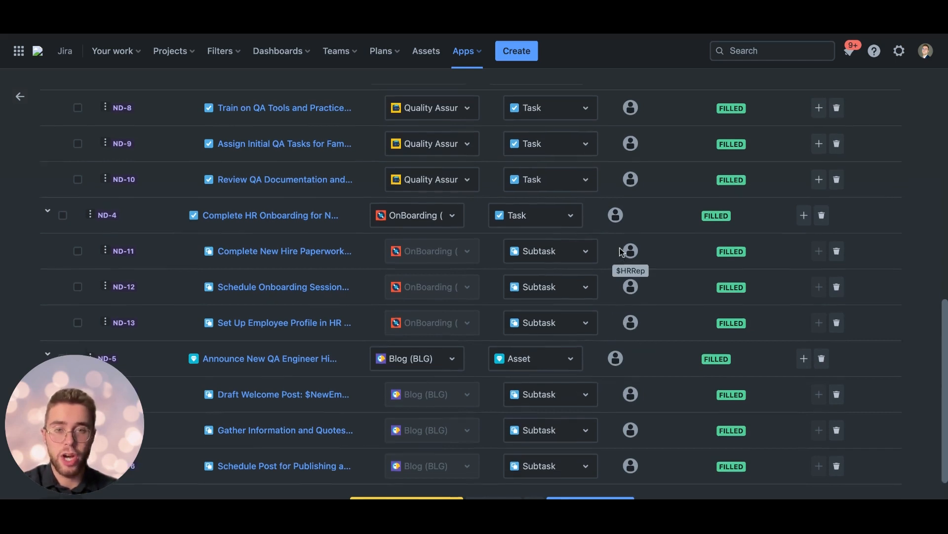
scroll(622, 252, "up", 3)
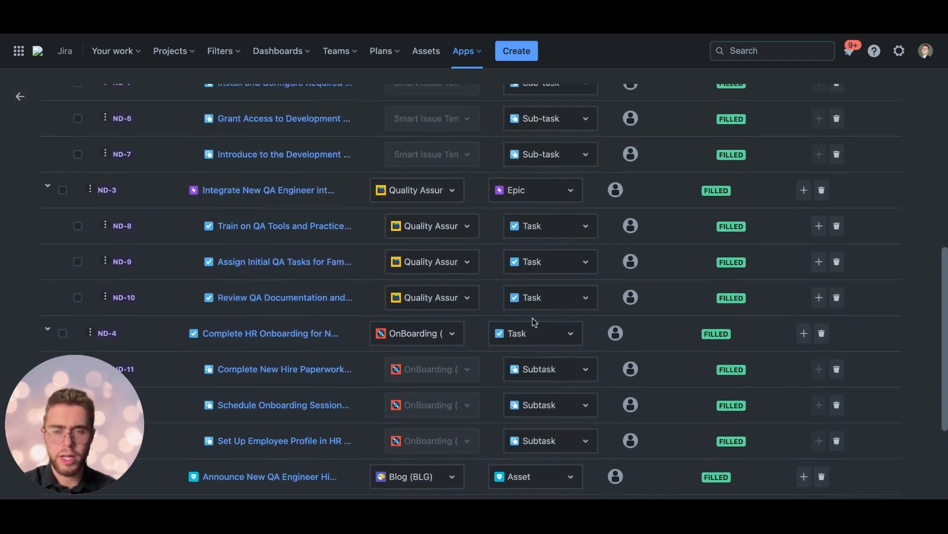
mouse_move(632, 300)
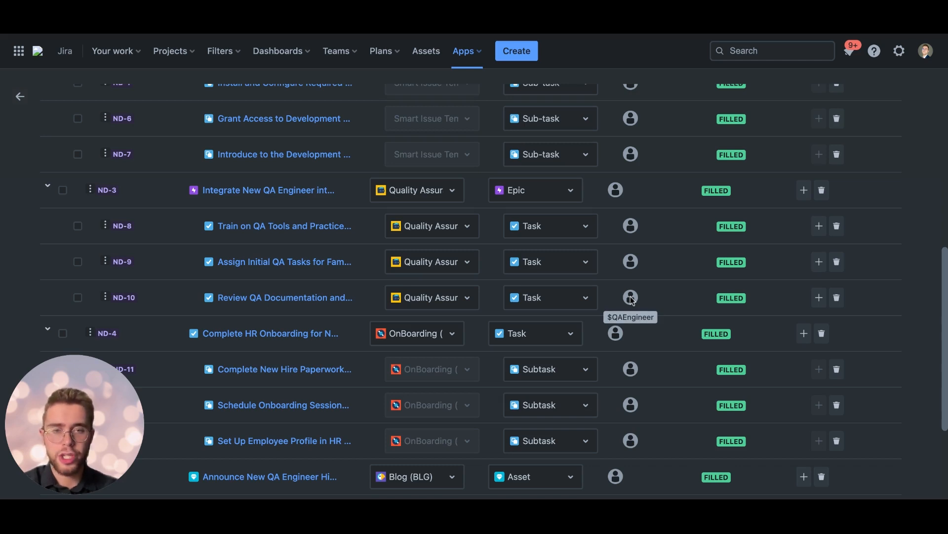
mouse_move(617, 196)
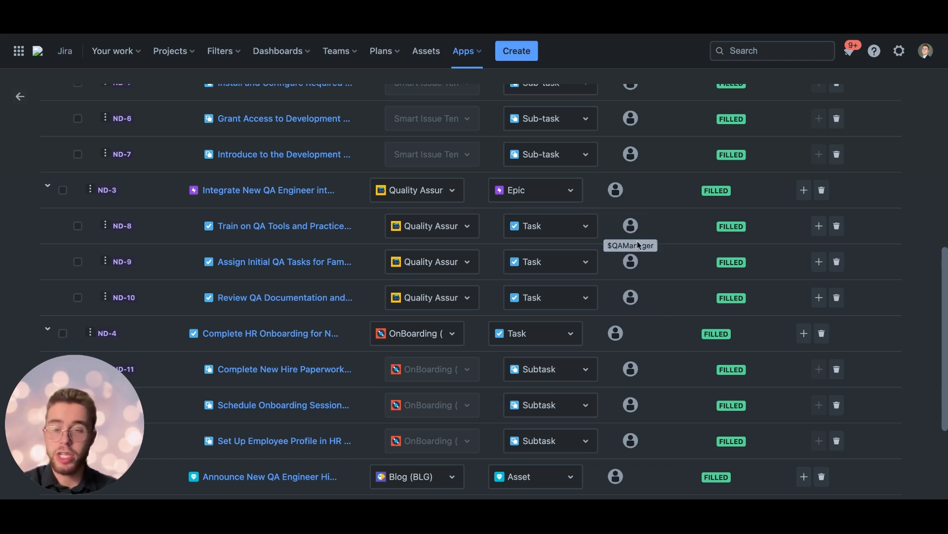
scroll(554, 243, "up", 3)
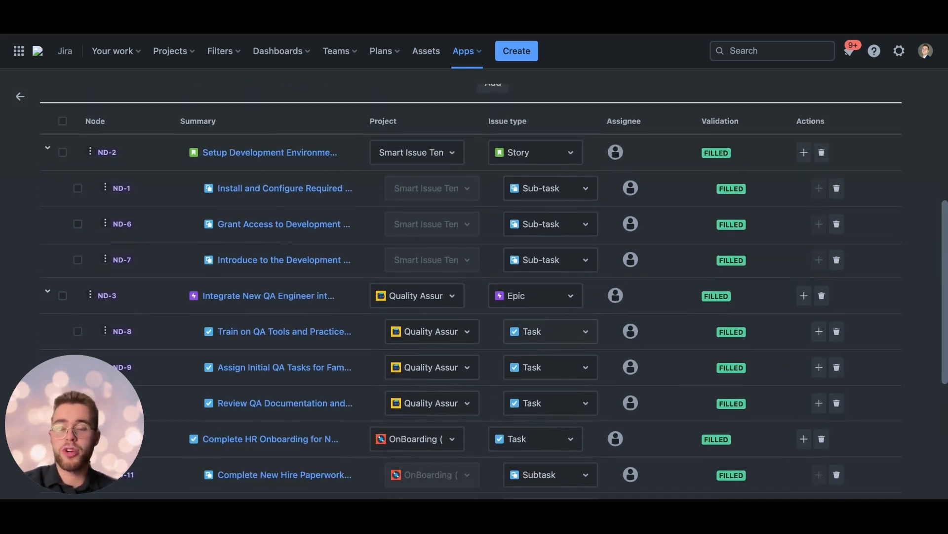
scroll(415, 313, "down", 5)
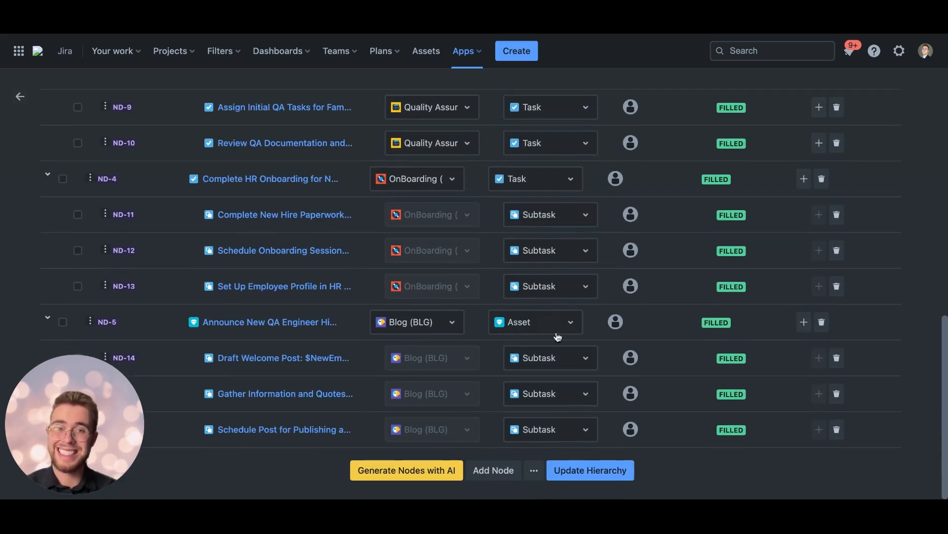
scroll(558, 332, "up", 10)
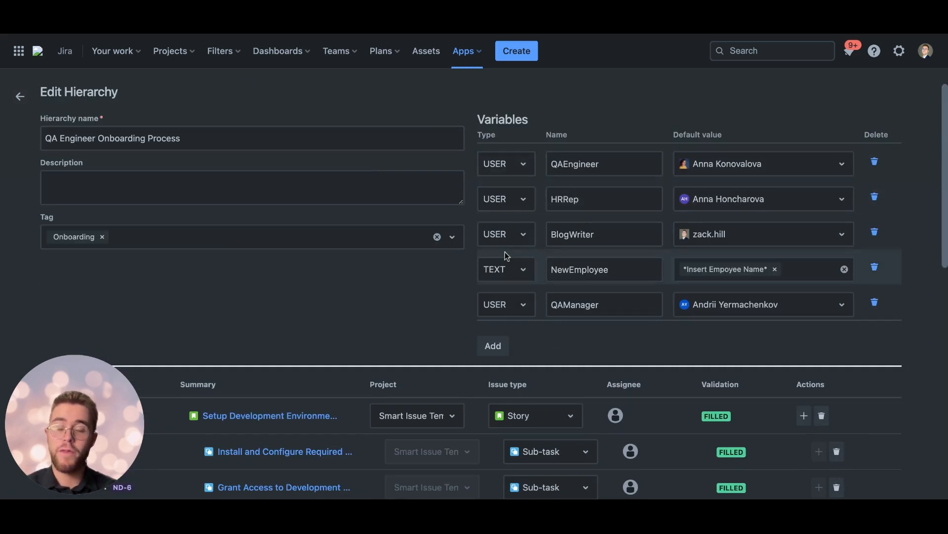
scroll(436, 347, "down", 4)
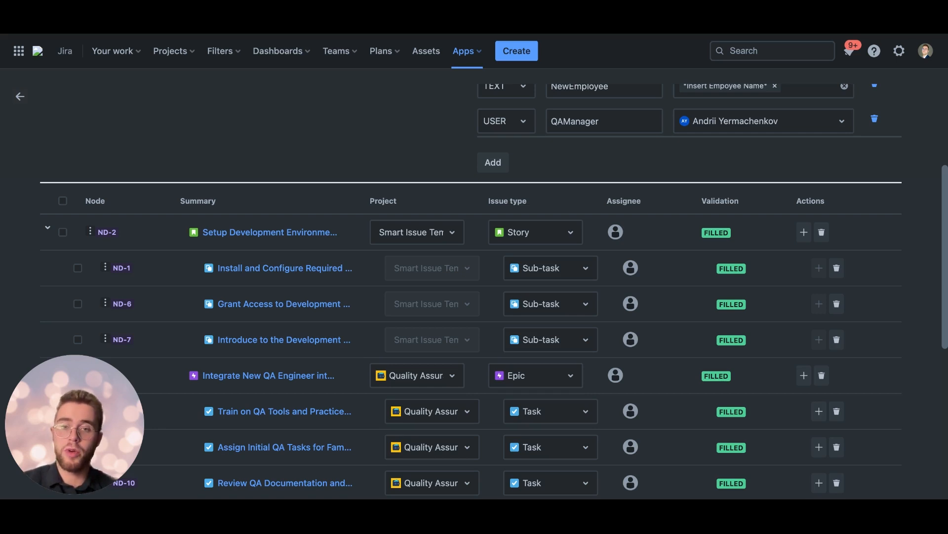
Step: Try adding the New Blog checklist to node ND-5 with empty optional fields shown, and close the node without updating it
scroll(413, 302, "down", 7)
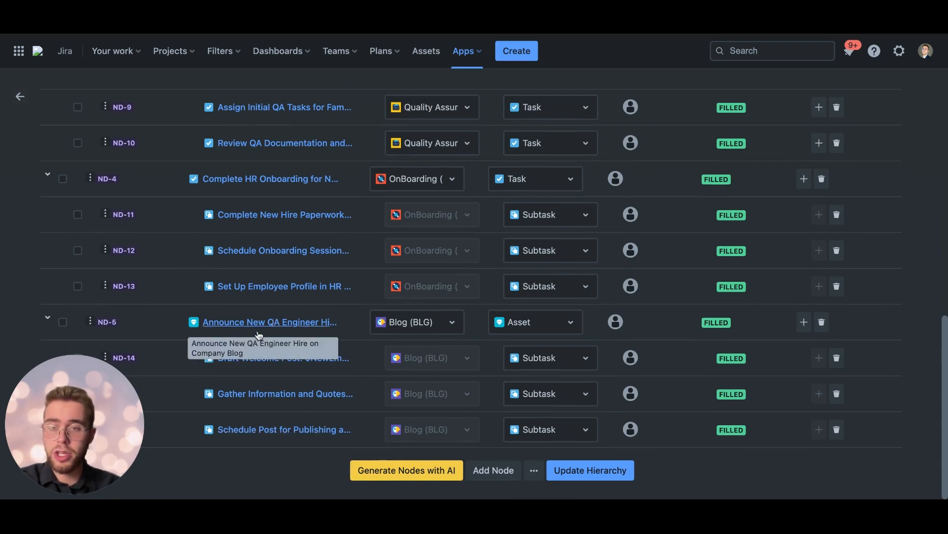
left_click(272, 324)
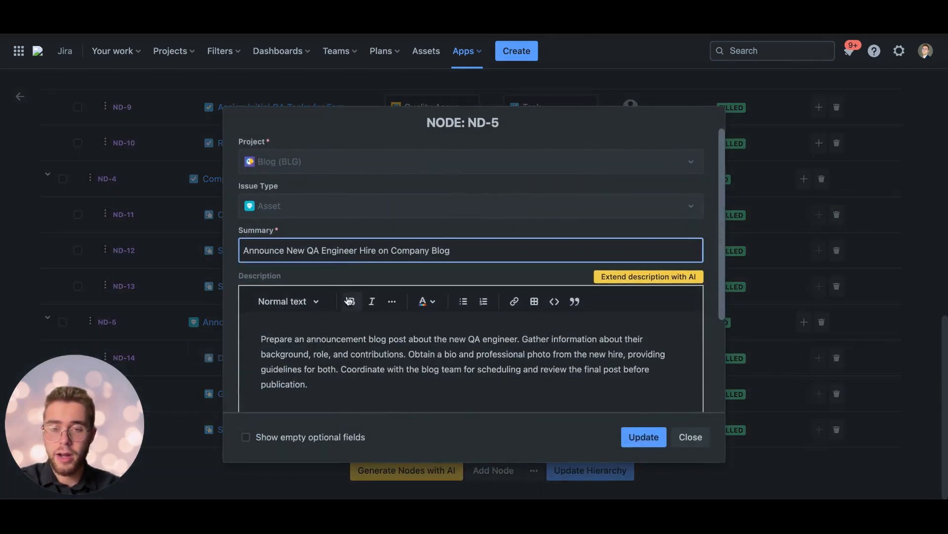
scroll(393, 296, "down", 3)
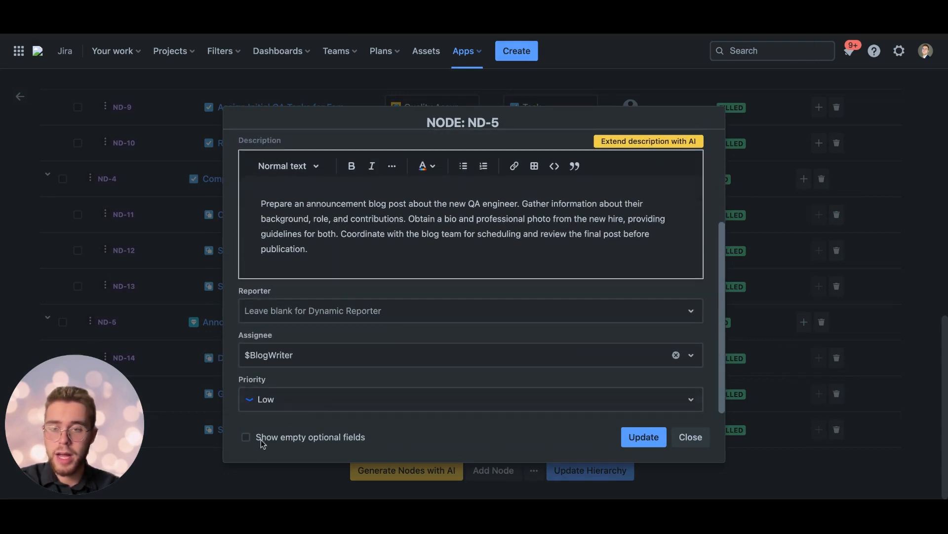
left_click(246, 437)
scroll(272, 395, "down", 5)
left_click(273, 402)
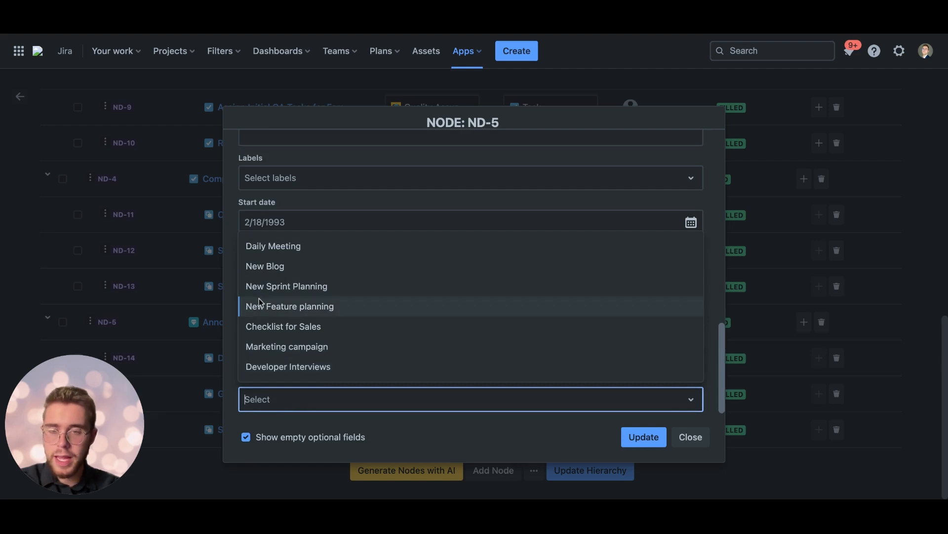
left_click(276, 267)
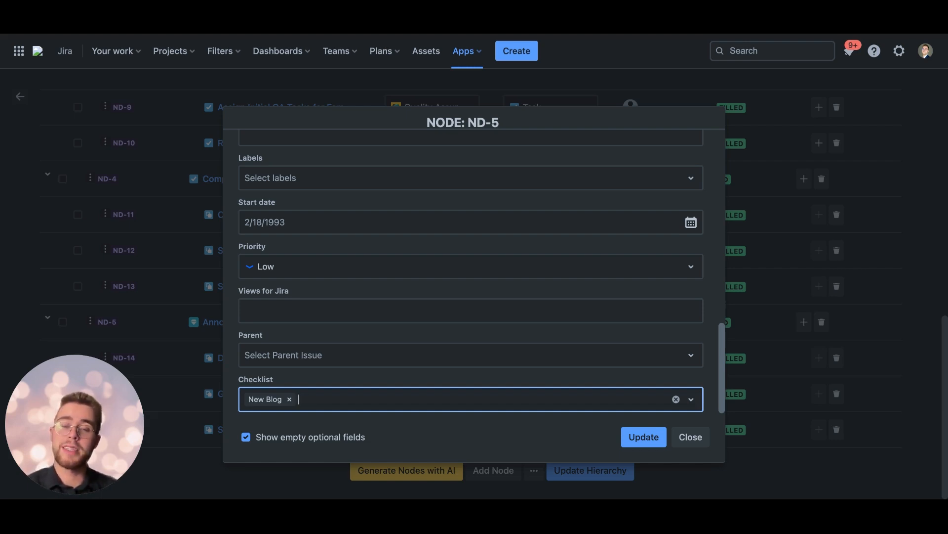
scroll(469, 271, "up", 10)
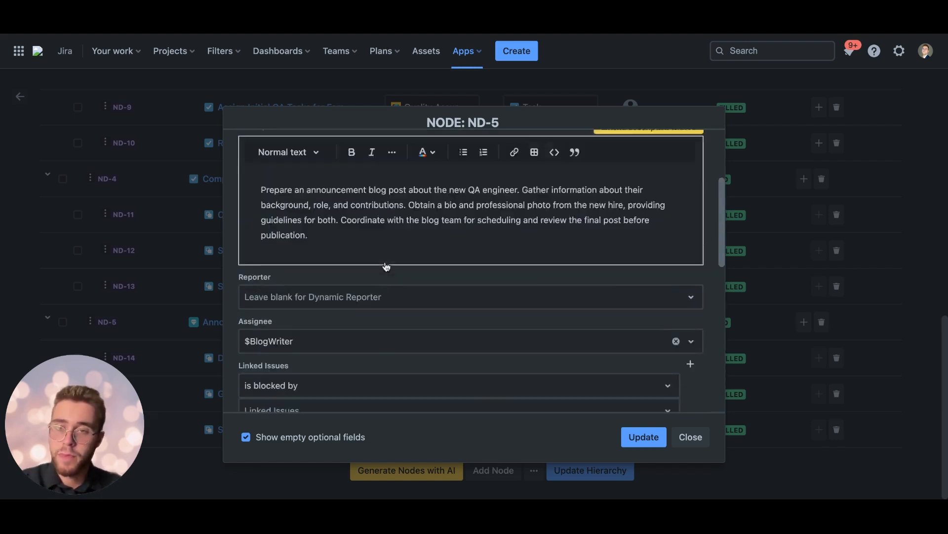
left_click(690, 437)
Step: Check the use of the NewEmployee variable in node ND-2's summary, close the node and review the hierarchy's variables and nodes
scroll(485, 383, "up", 15)
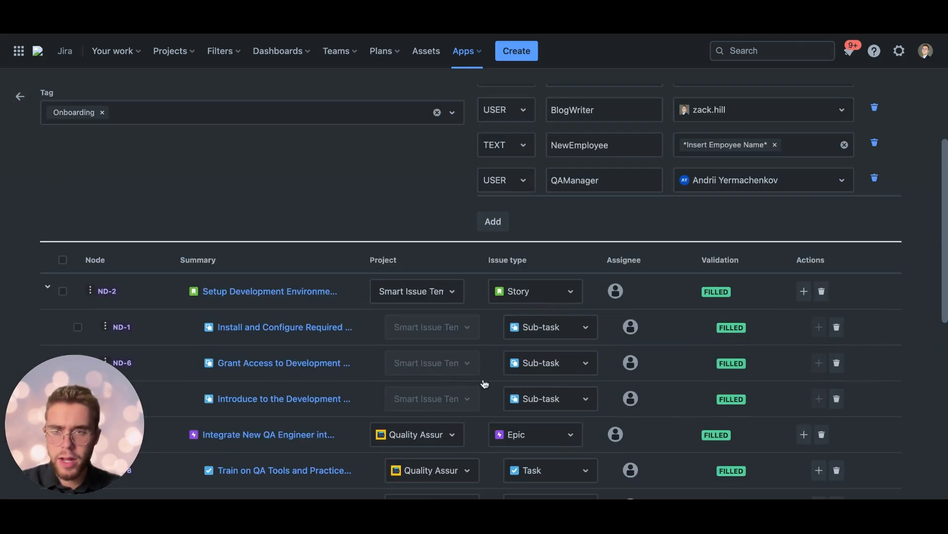
scroll(296, 286, "down", 4)
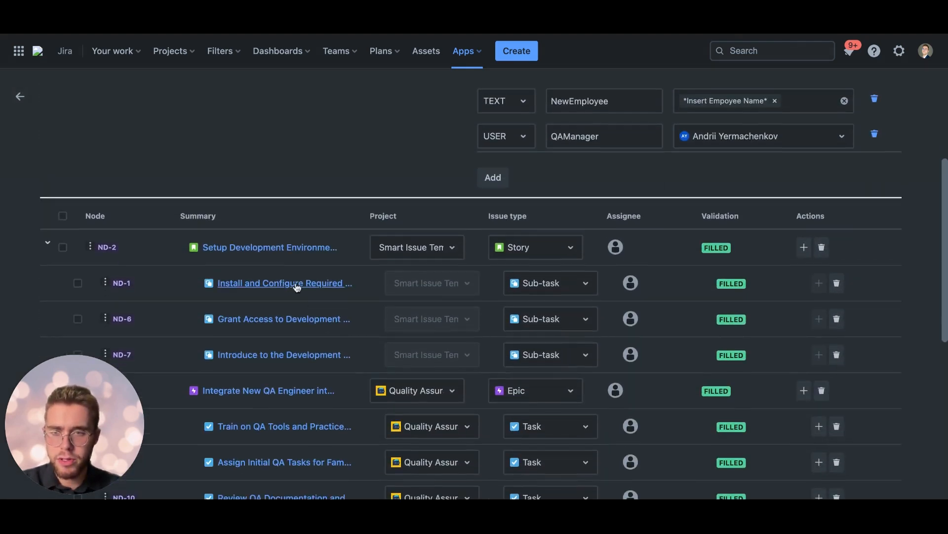
left_click(286, 248)
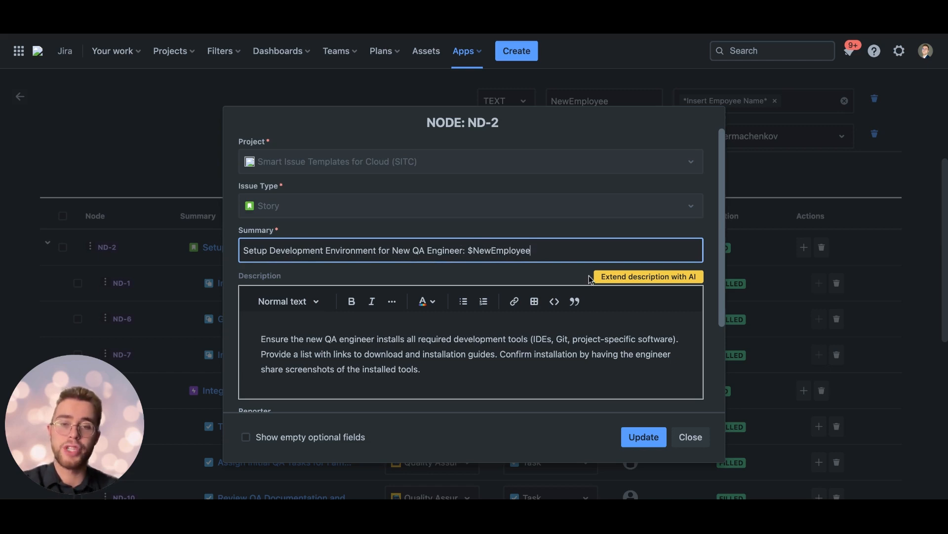
left_click(691, 437)
scroll(663, 341, "up", 2)
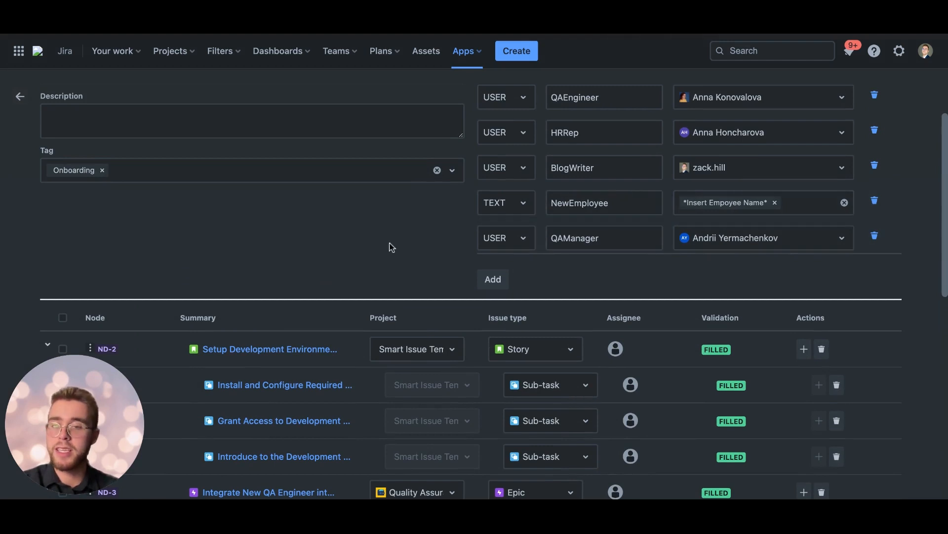
scroll(341, 272, "down", 1)
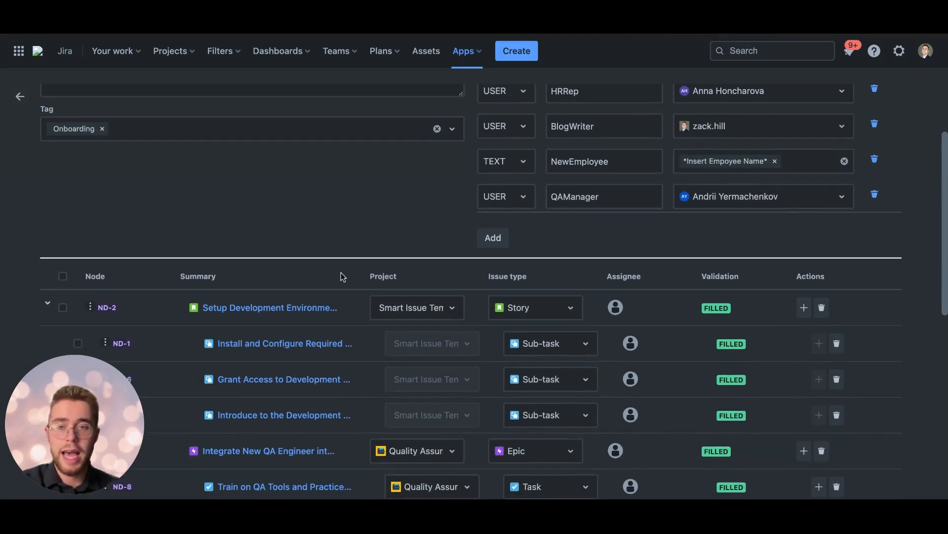
scroll(341, 273, "up", 3)
scroll(341, 272, "down", 4)
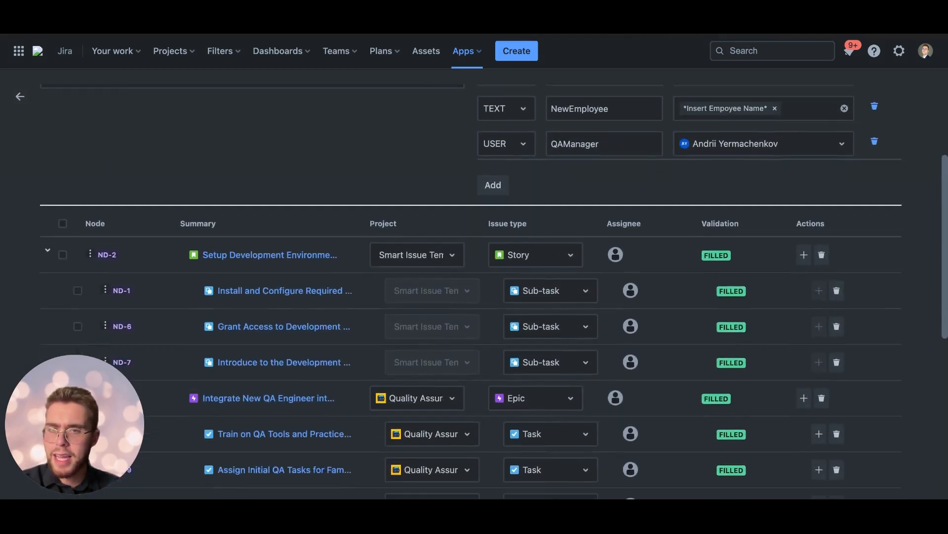
scroll(341, 272, "up", 4)
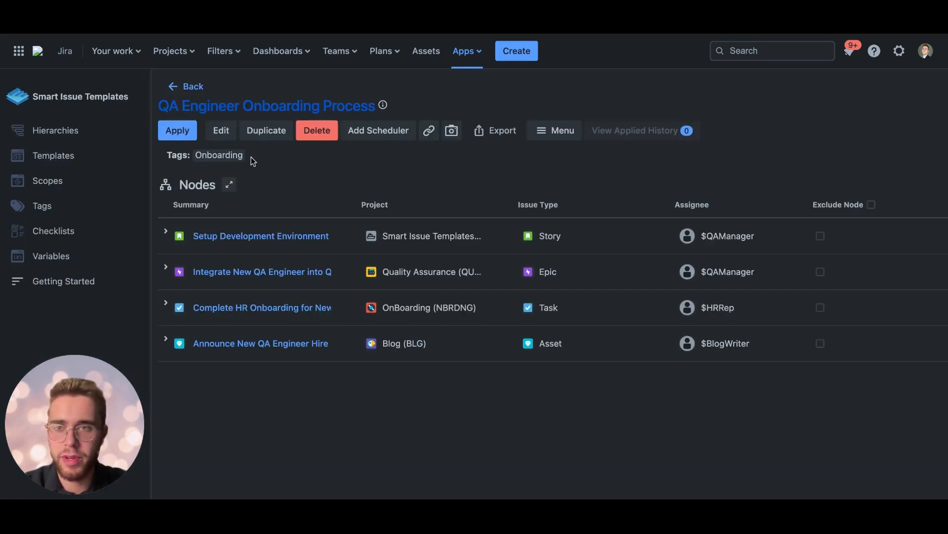
Step: Start applying the QA Engineer Onboarding Process hierarchy and review the values offered for its five variables
left_click(178, 130)
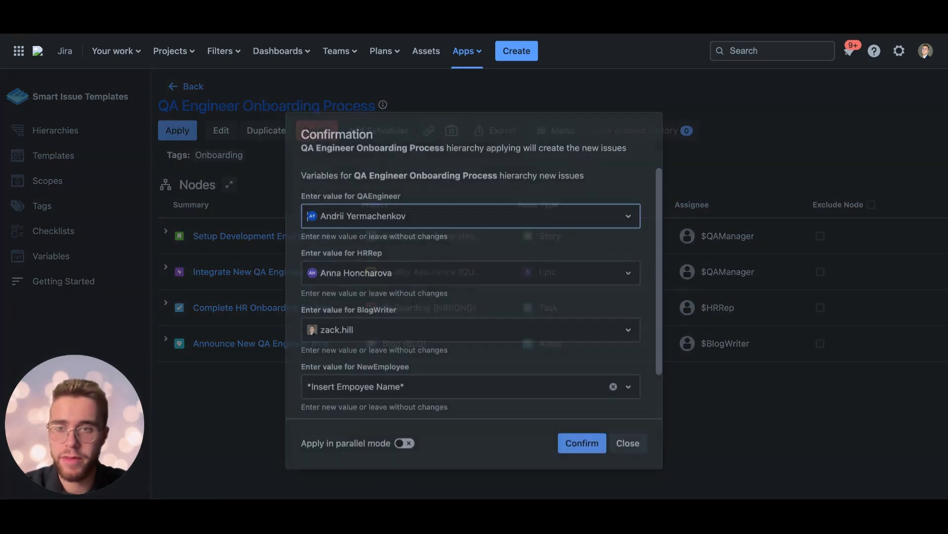
scroll(436, 264, "down", 2)
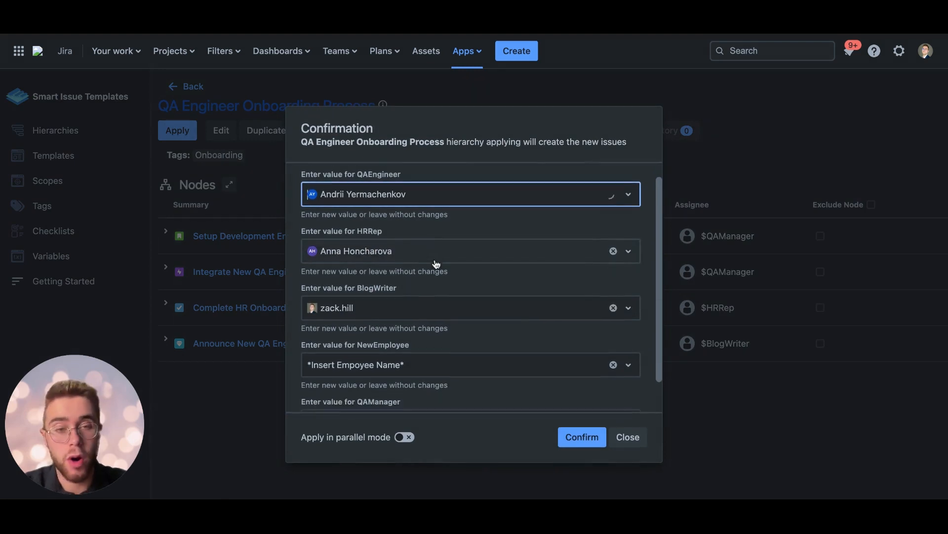
scroll(436, 264, "up", 2)
scroll(404, 254, "down", 2)
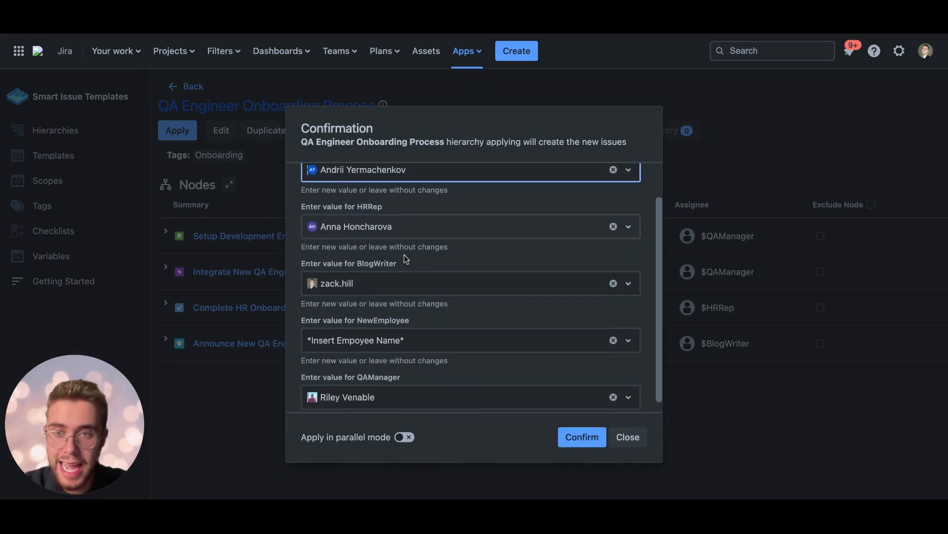
scroll(404, 254, "up", 2)
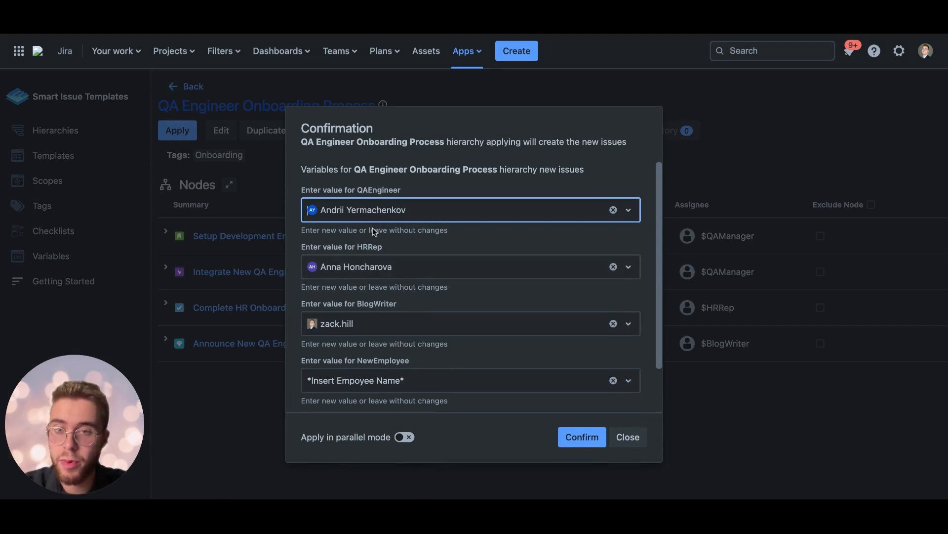
scroll(373, 227, "down", 1)
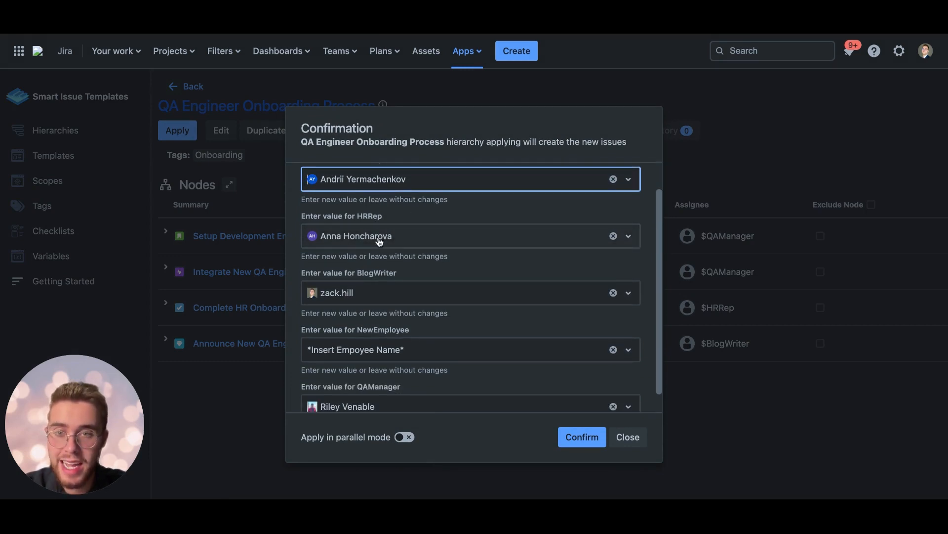
scroll(370, 315, "down", 1)
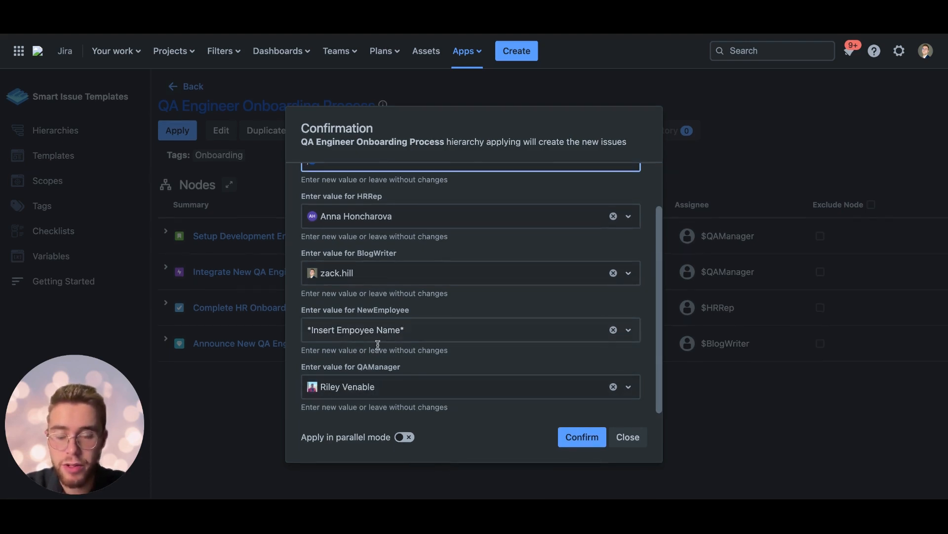
scroll(375, 334, "up", 3)
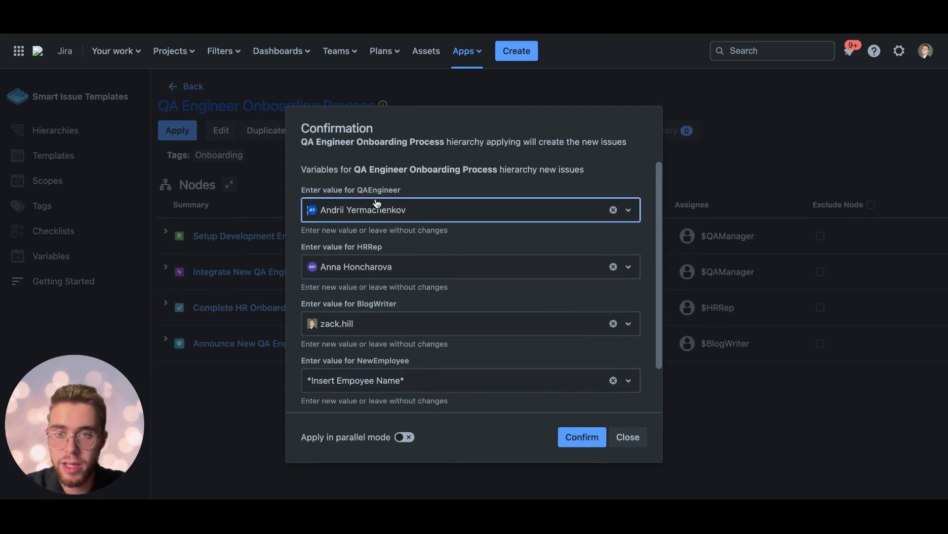
scroll(360, 231, "down", 3)
Step: Enter the new hire's name for the NewEmployee variable and confirm applying the hierarchy to create its issues
left_click(352, 330)
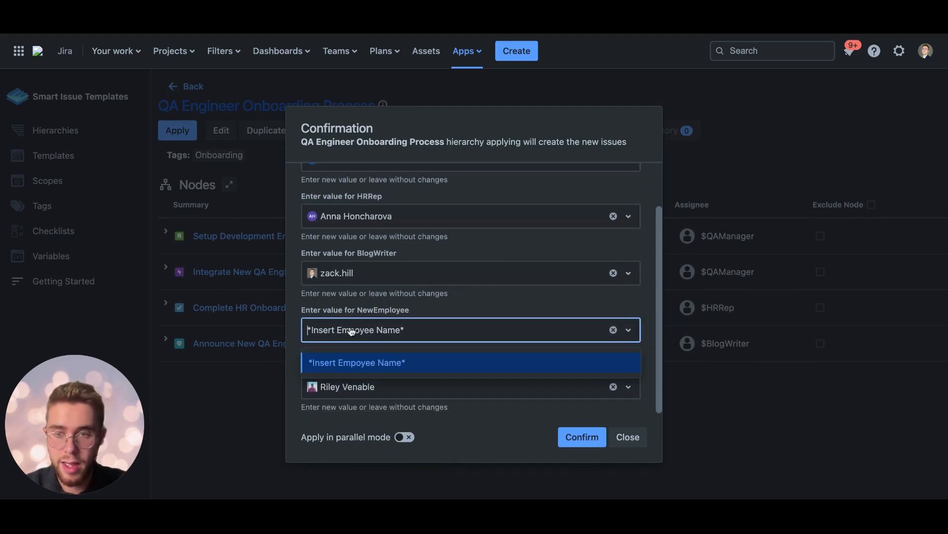
type("Andr")
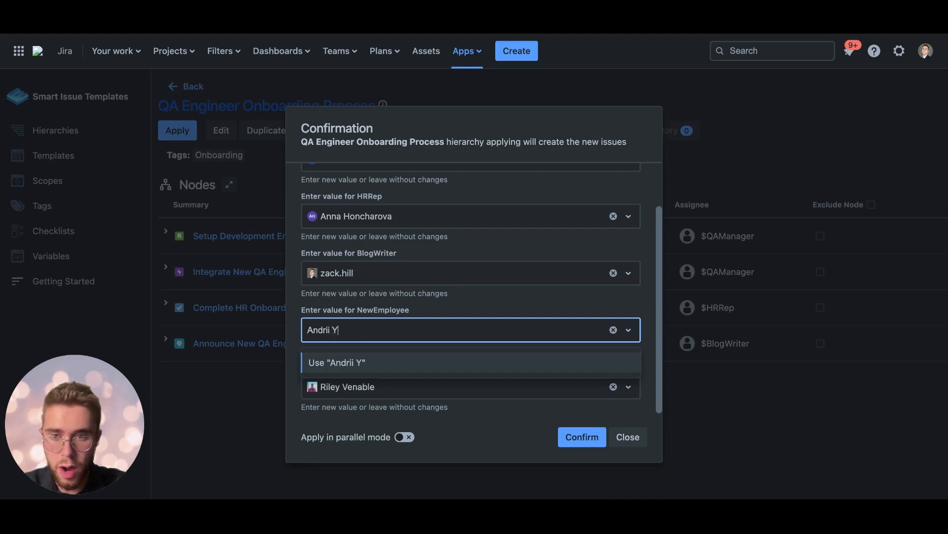
type("ii Y")
left_click(345, 357)
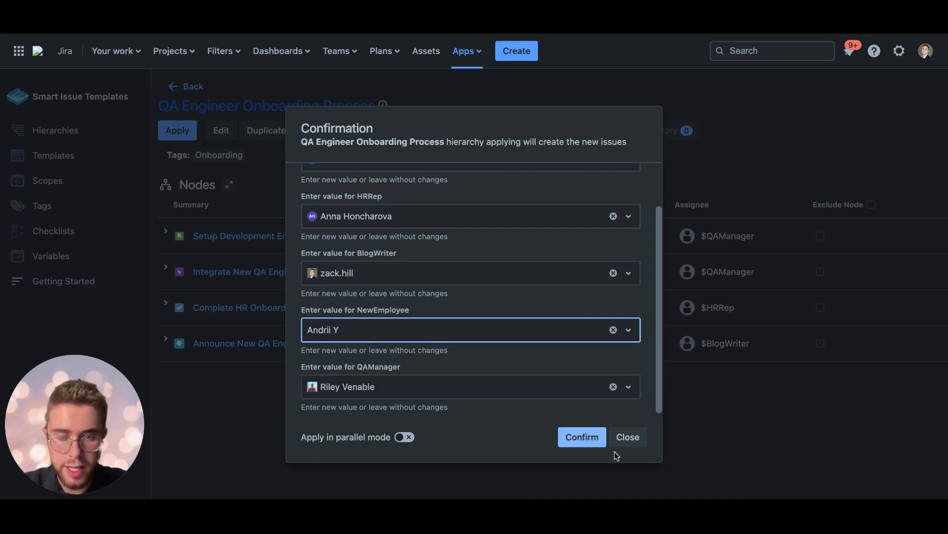
left_click(582, 437)
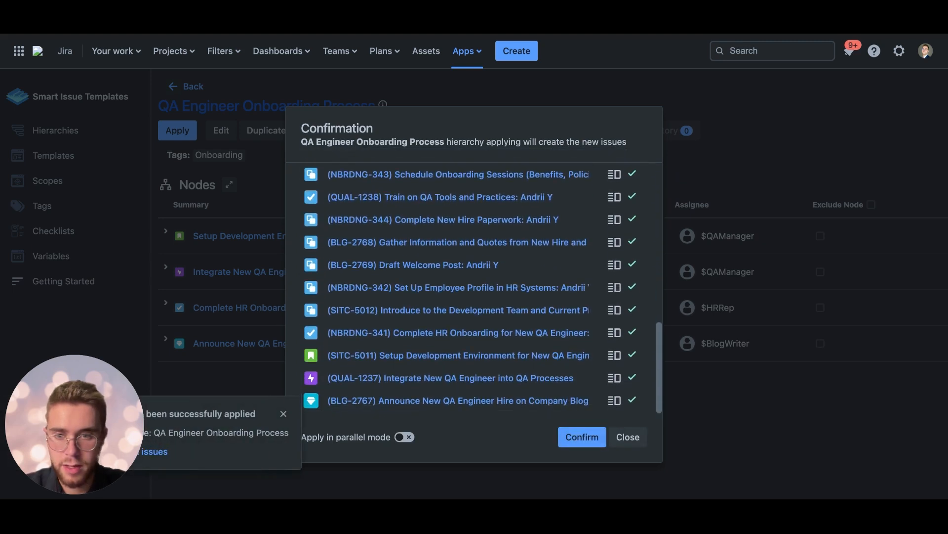
Step: Review the submitted variable values and the list of issues created from the QA Engineer Onboarding Process hierarchy, and close the confirmation dialog
scroll(625, 344, "up", 5)
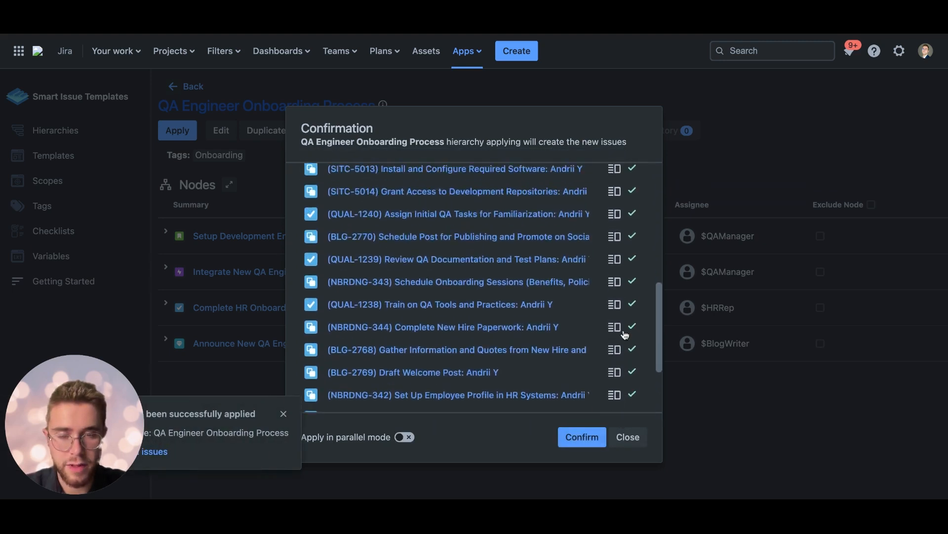
scroll(625, 334, "down", 5)
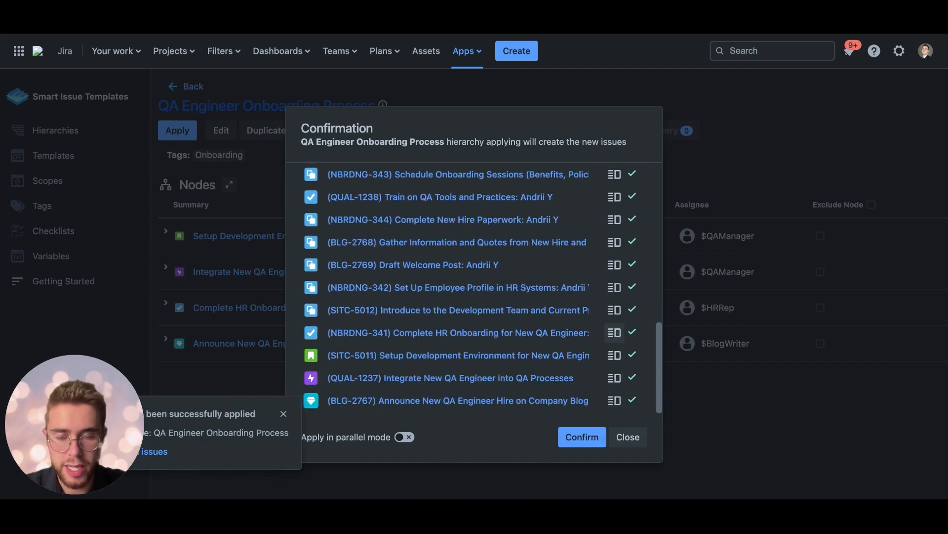
scroll(618, 334, "up", 5)
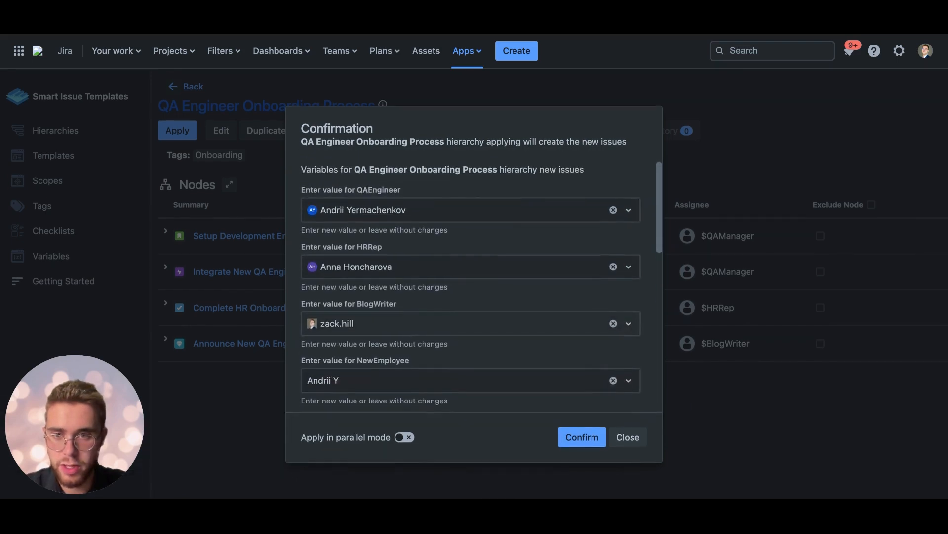
scroll(617, 334, "down", 5)
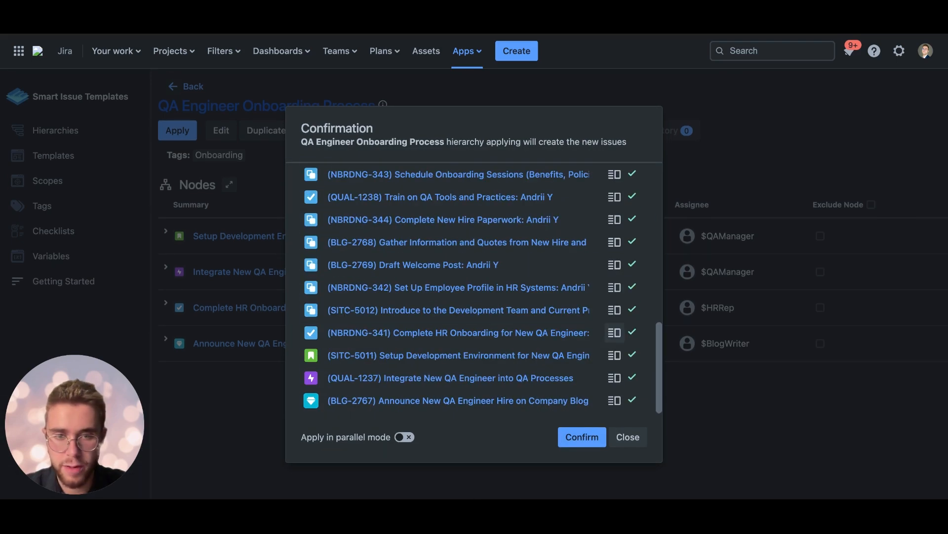
left_click(633, 441)
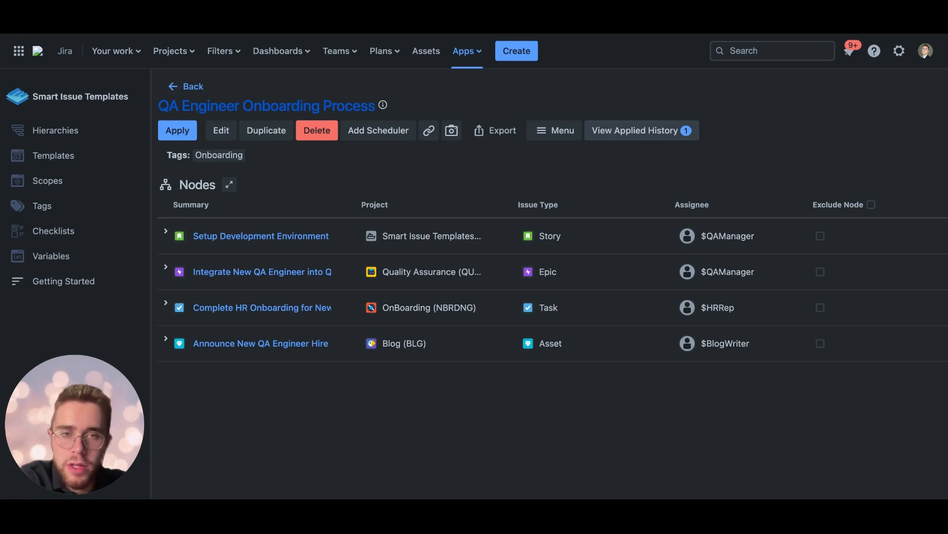
Step: Open the hierarchy's applied history, expand all four parent issues and review the sub-issues, progress, statuses and issue keys
left_click(638, 130)
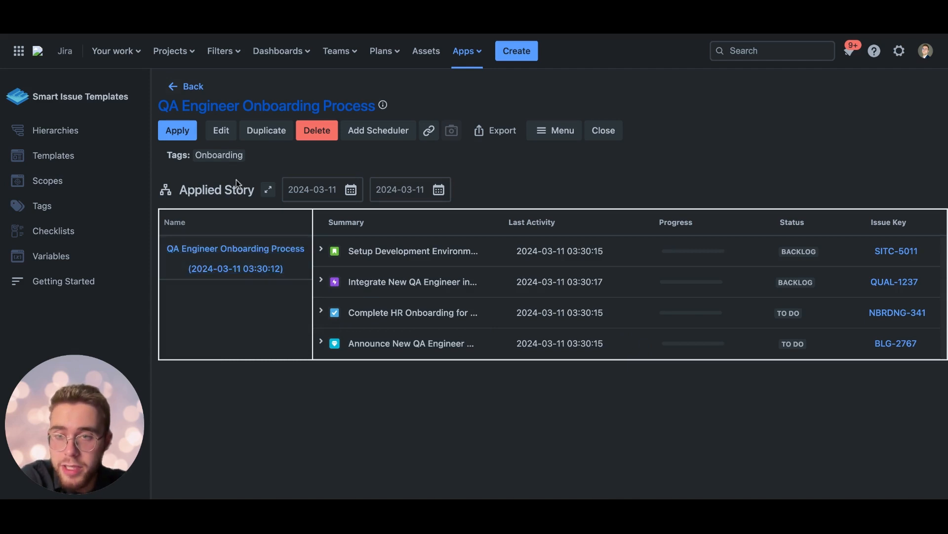
left_click(321, 250)
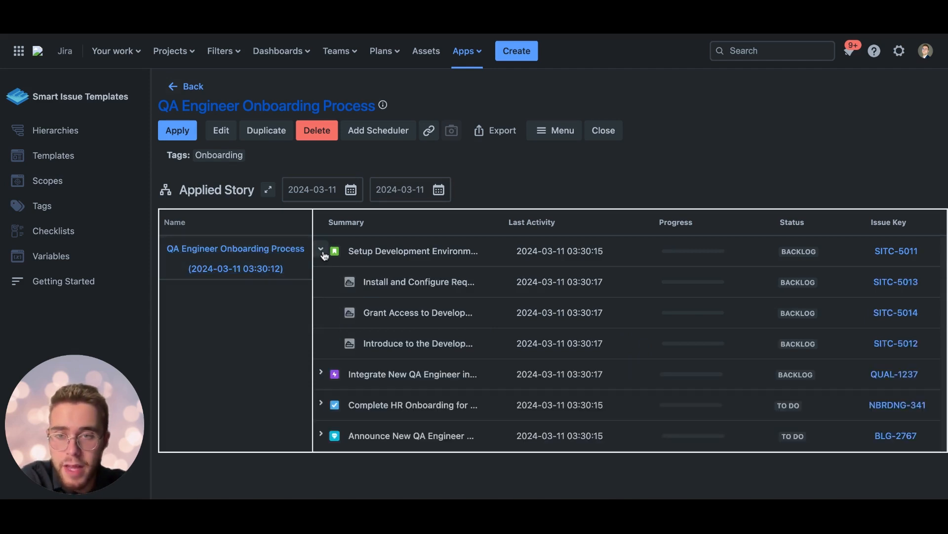
left_click(321, 373)
scroll(322, 377, "down", 2)
left_click(321, 422)
scroll(322, 427, "down", 2)
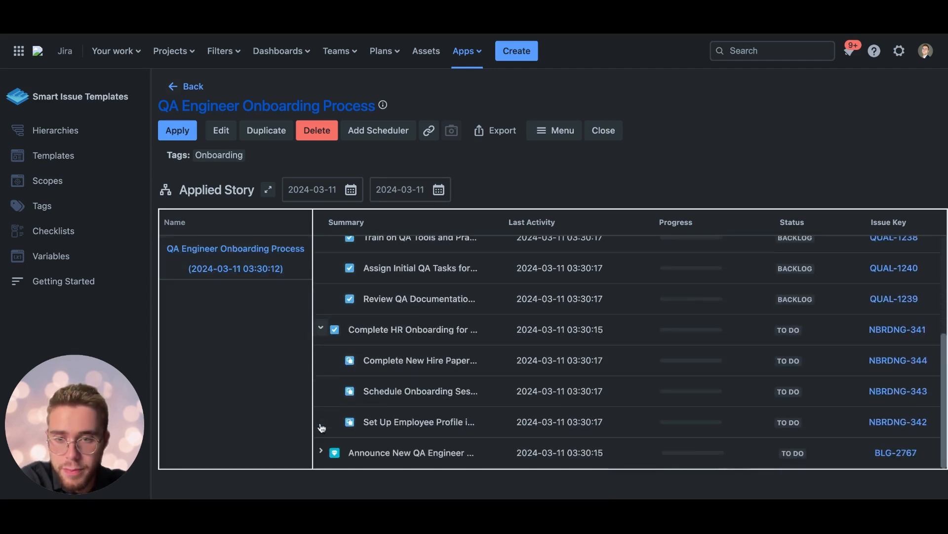
left_click(322, 452)
scroll(322, 445, "down", 2)
scroll(346, 388, "up", 5)
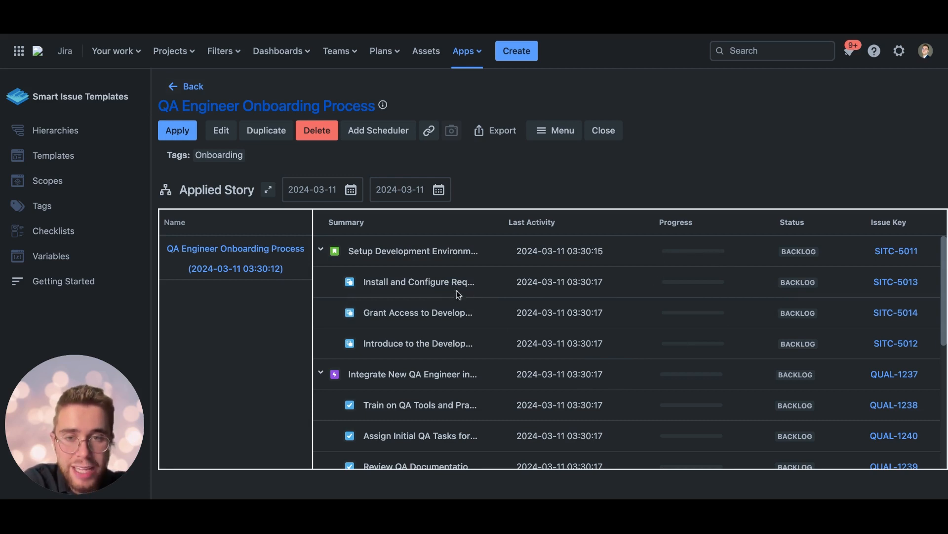
scroll(647, 266, "down", 3)
scroll(622, 333, "down", 2)
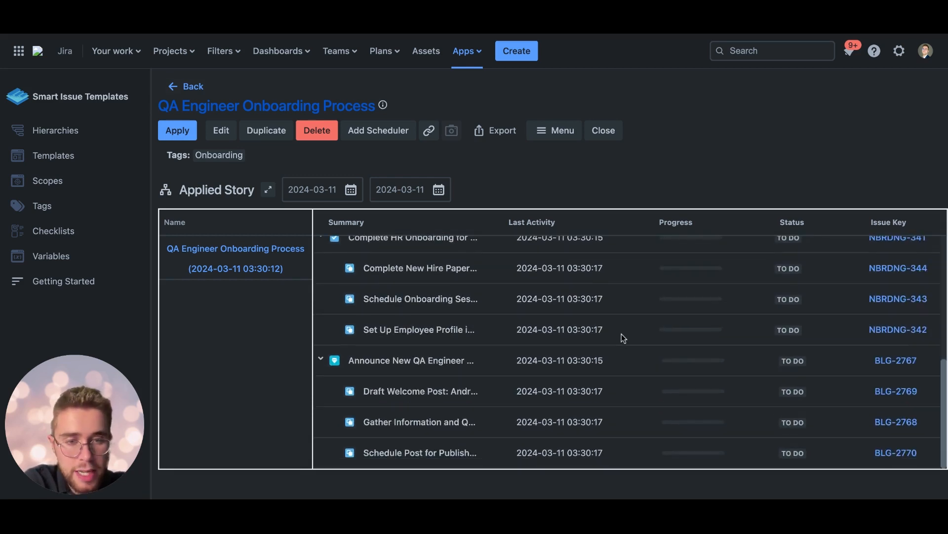
scroll(622, 333, "up", 5)
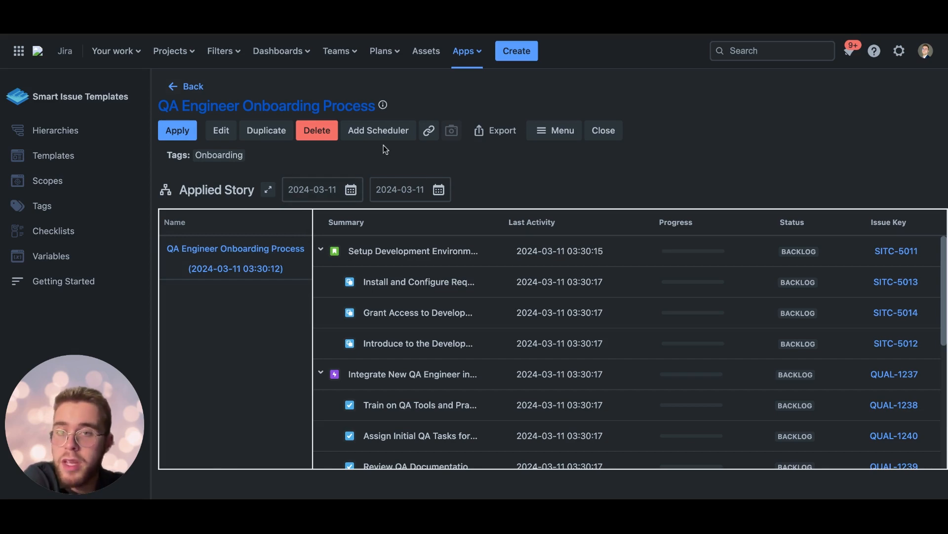
Step: View the hierarchy's scheduler form and its Add to folder option, closing both without making changes
left_click(382, 131)
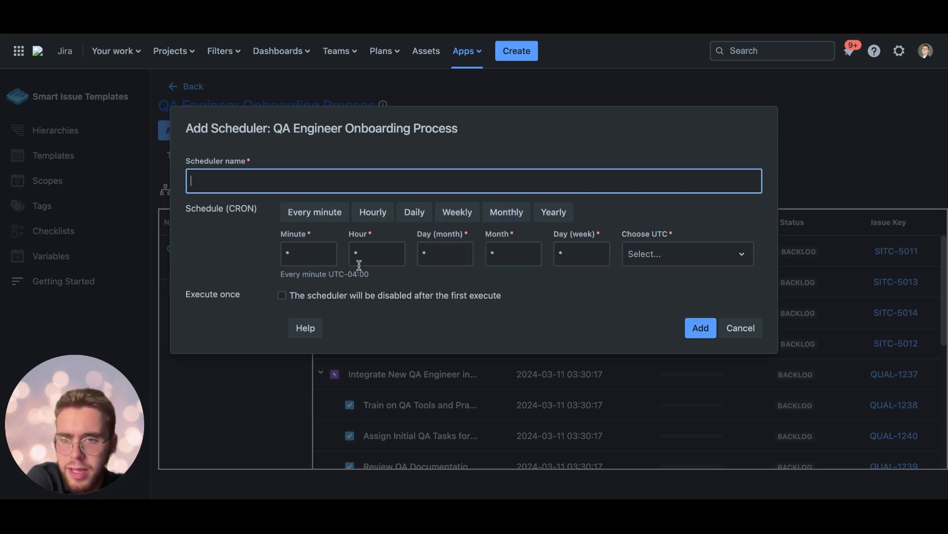
left_click(751, 332)
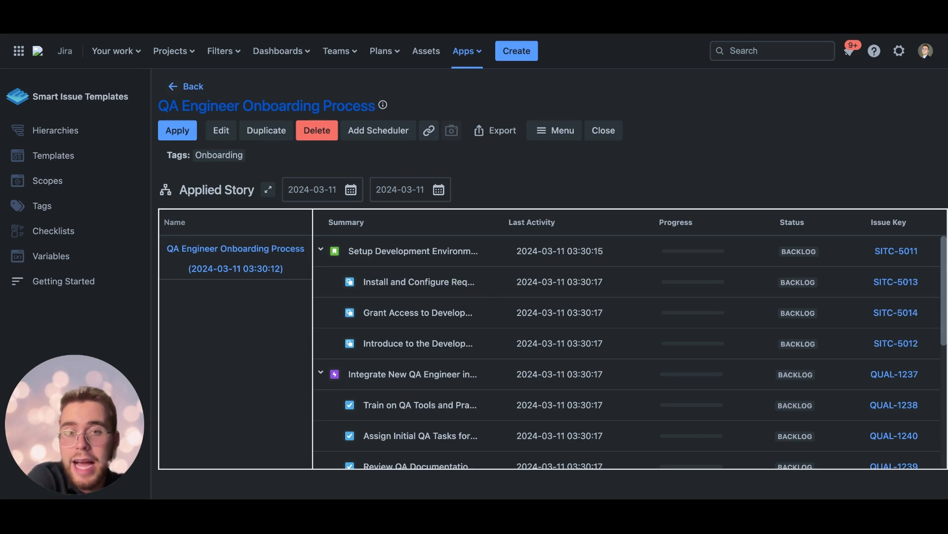
left_click(558, 127)
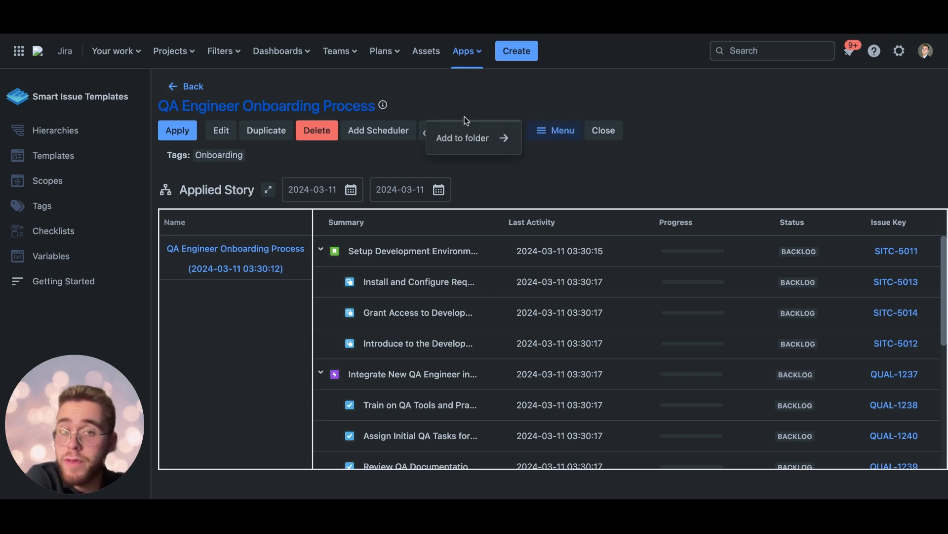
left_click(526, 186)
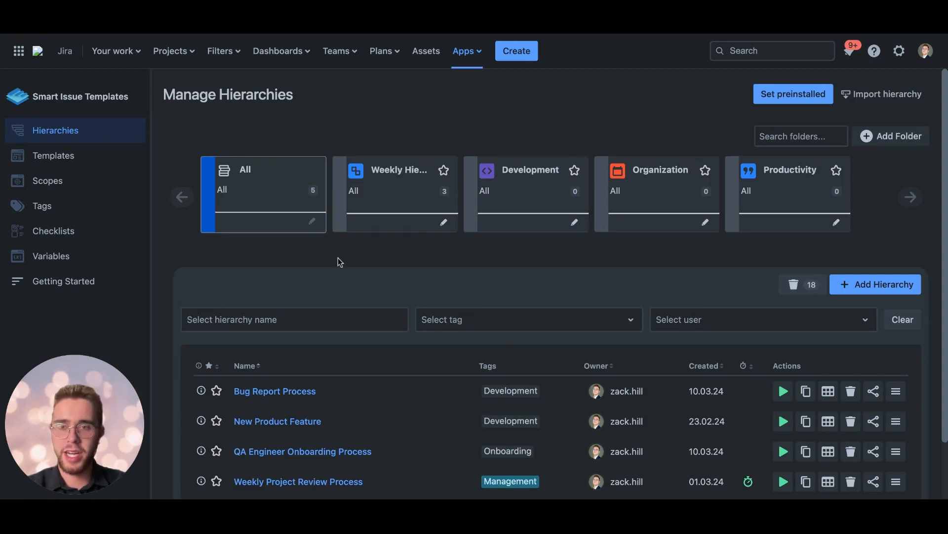
Step: Share the QA Engineer Onboarding Process hierarchy from the hierarchies list with one user, granting only View permission, and save
scroll(338, 258, "down", 2)
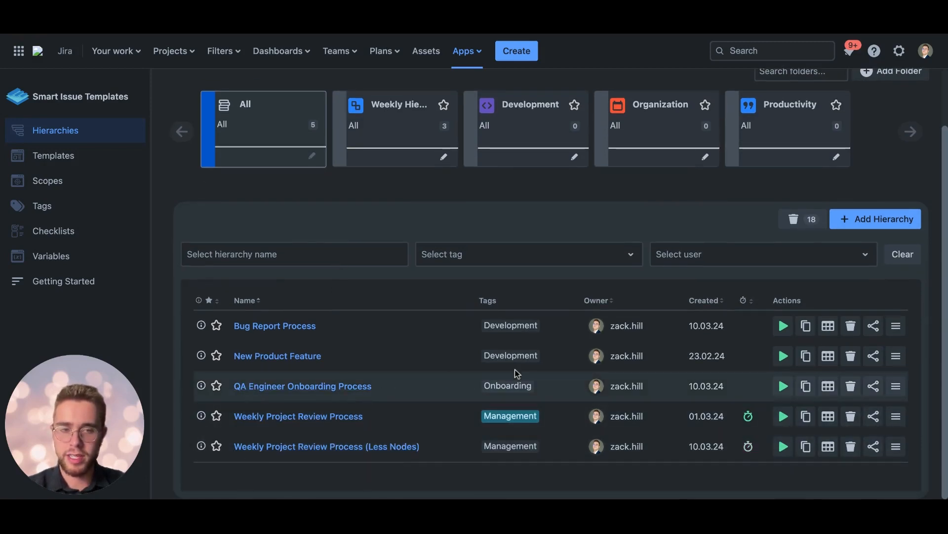
left_click(874, 388)
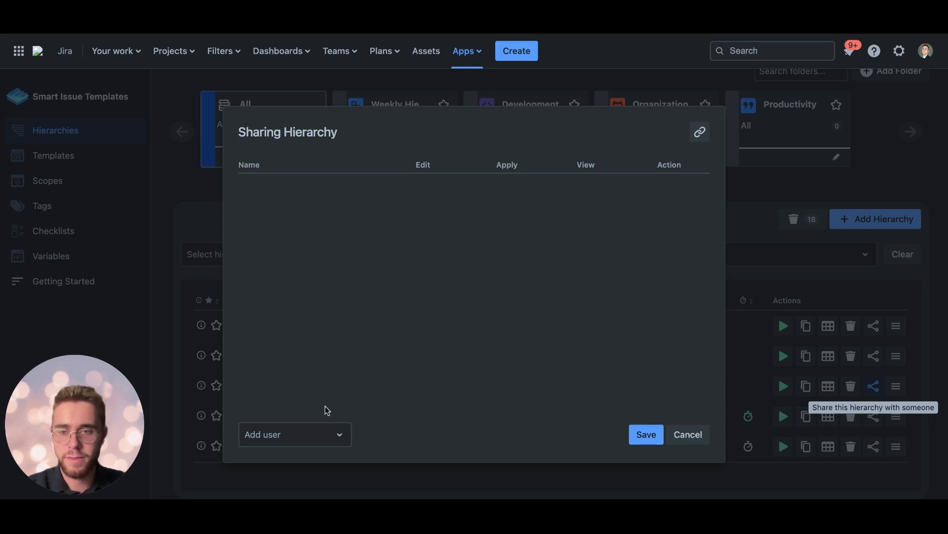
left_click(321, 435)
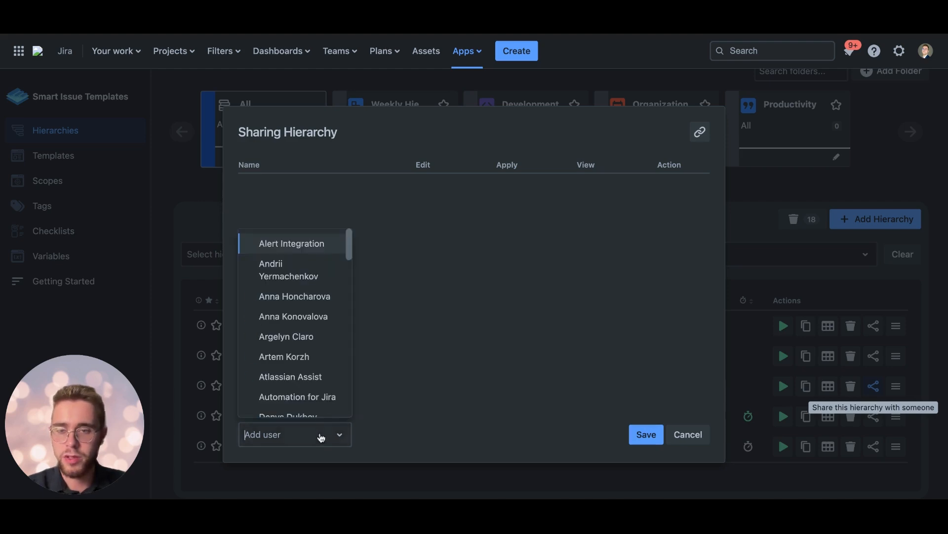
left_click(304, 318)
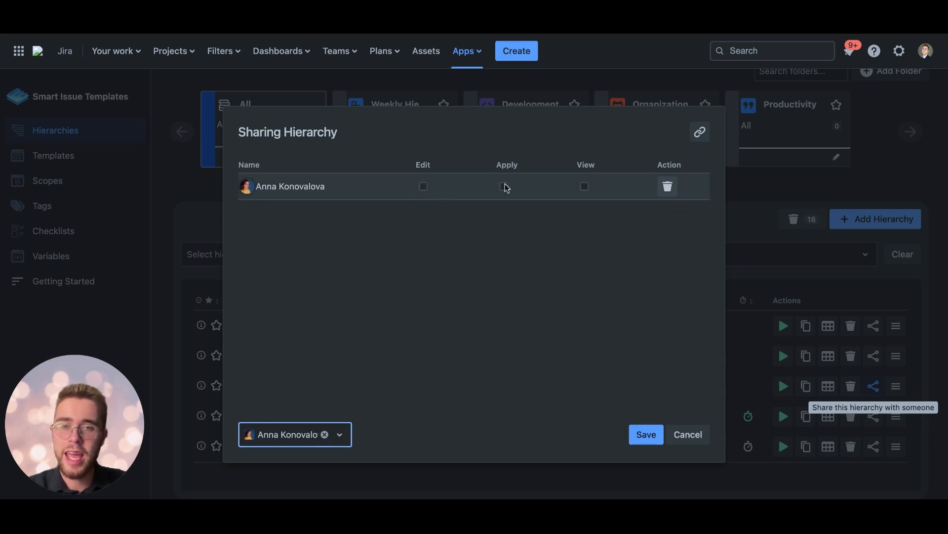
left_click(587, 187)
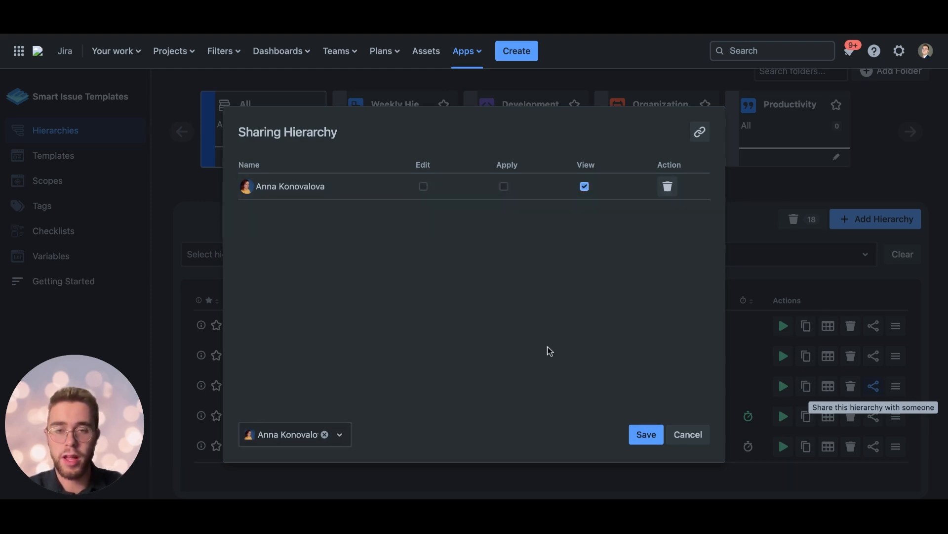
left_click(654, 437)
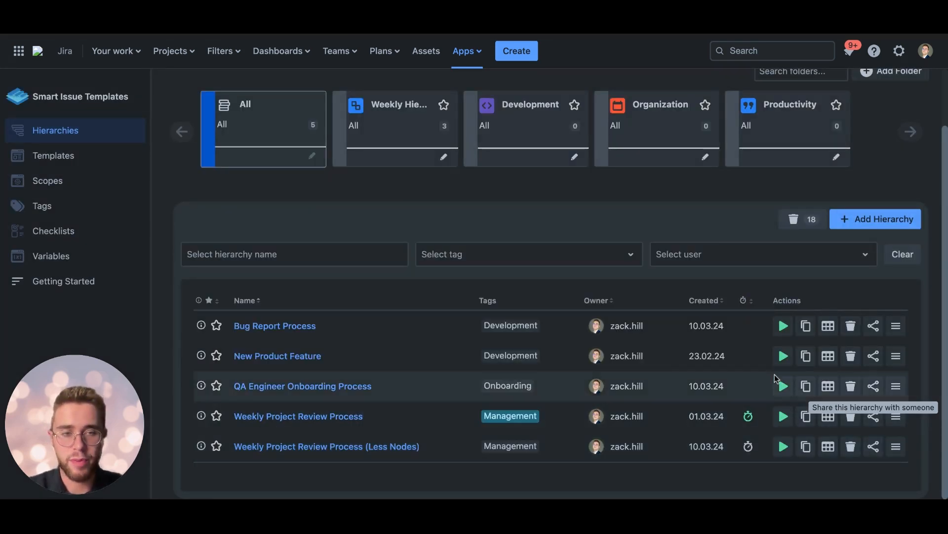
Step: Add a second user to the QA Engineer Onboarding Process sharing settings with Edit, Apply and View permissions, and save
left_click(873, 386)
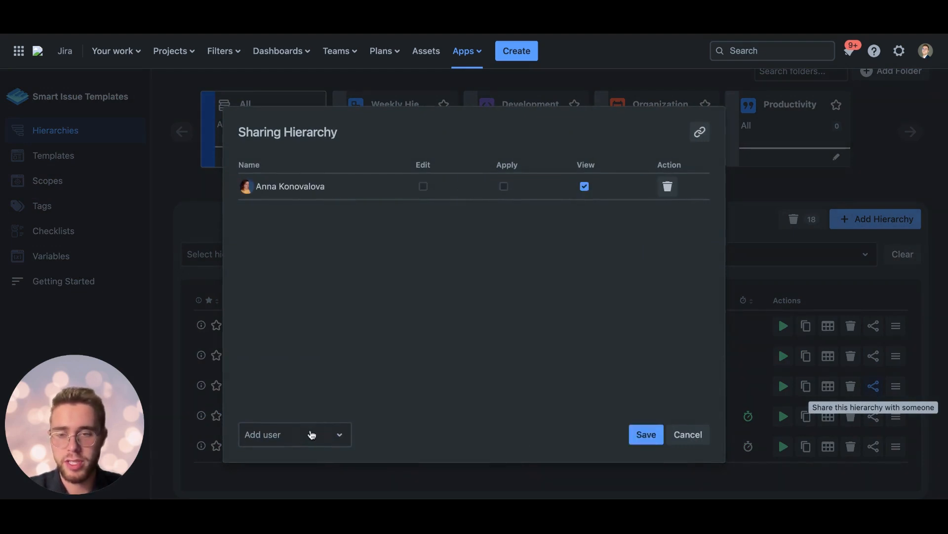
left_click(312, 435)
left_click(315, 318)
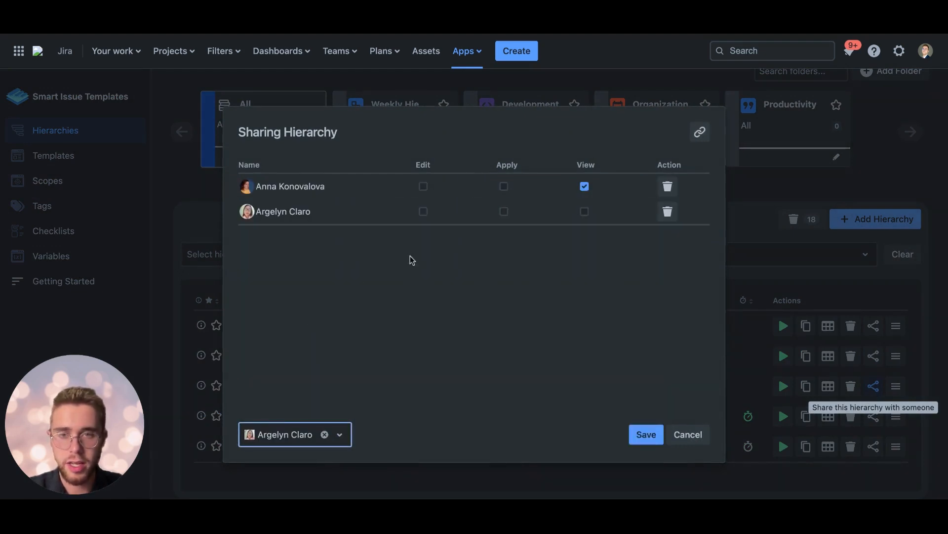
left_click(424, 211)
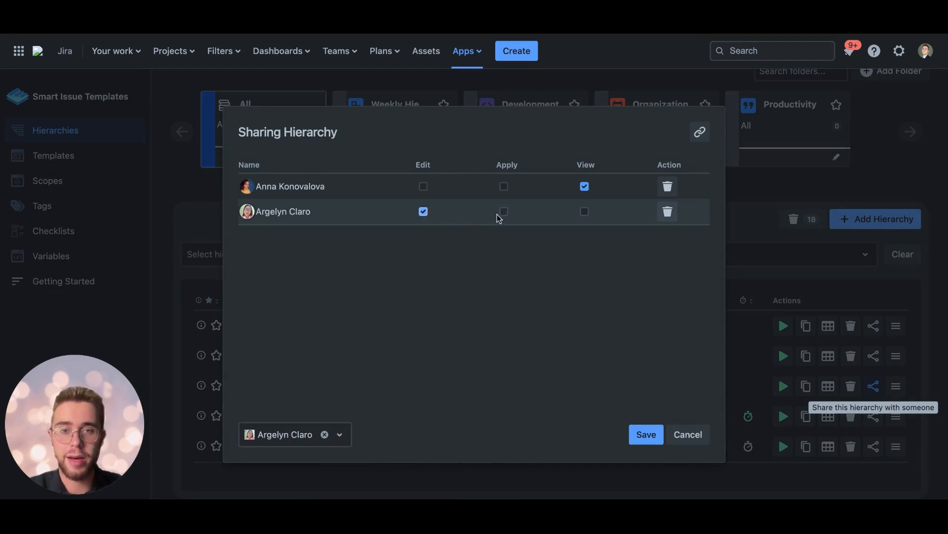
left_click(503, 212)
left_click(583, 213)
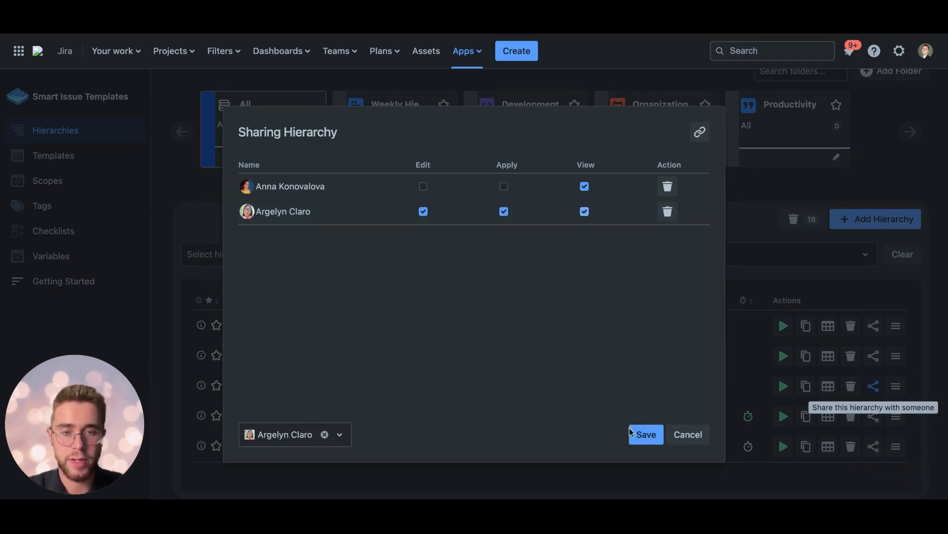
left_click(638, 443)
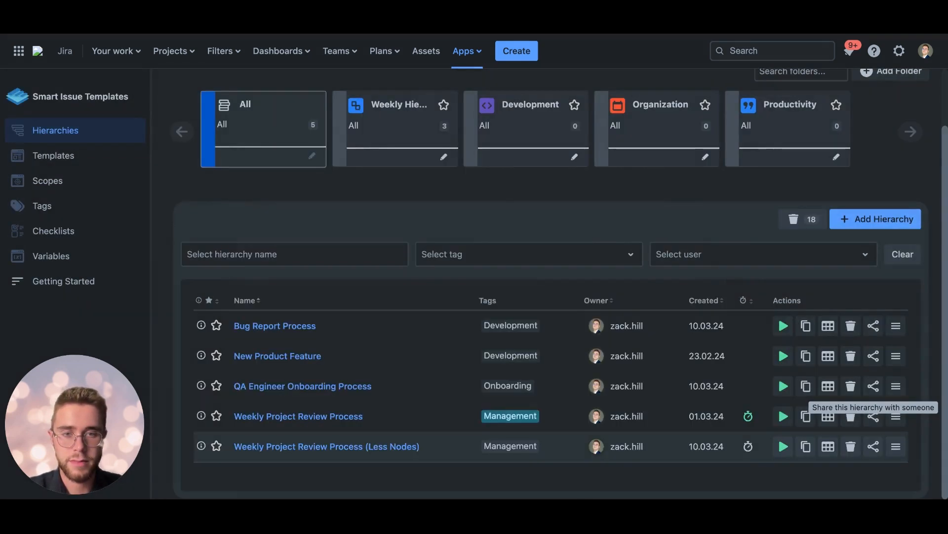